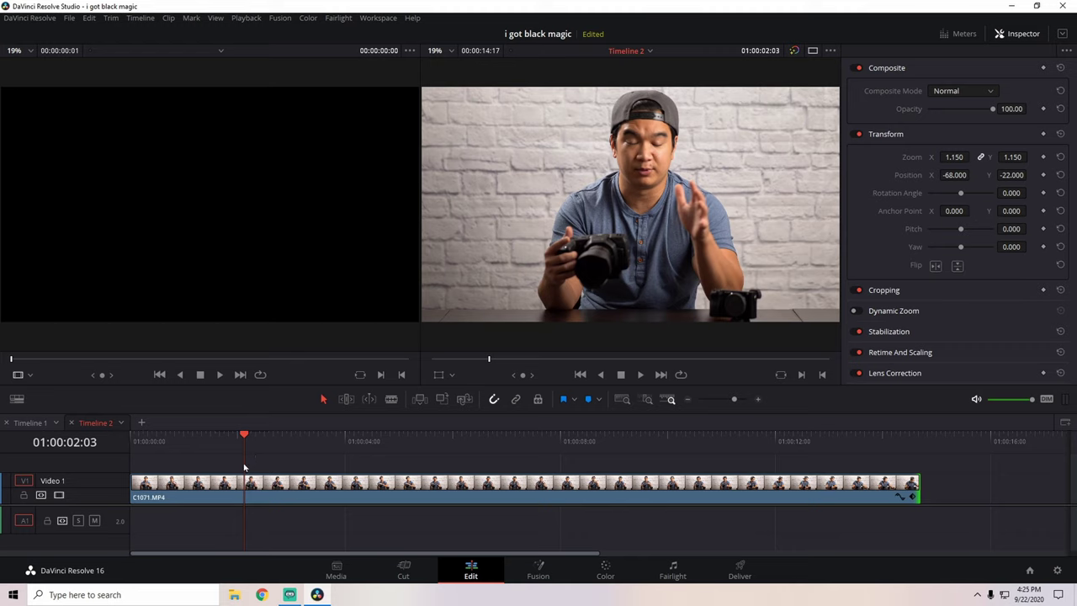
Blade C1071.MP4 at 01:00:01:19, 02:21, 03:23, 05:07 and 06:19 into six clips
left_click(224, 454)
key("ctrl+b")
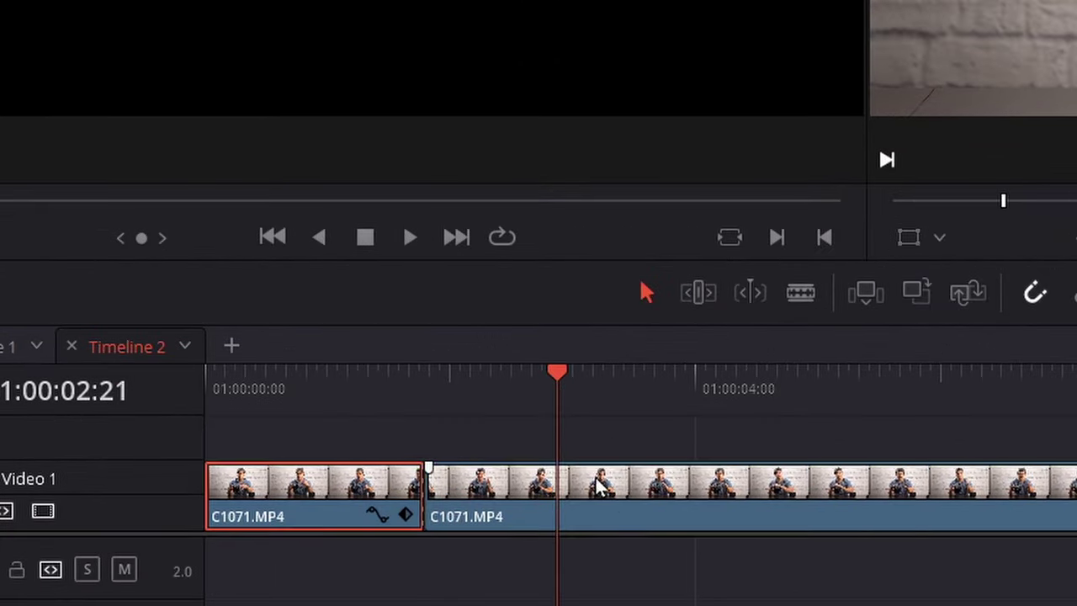
key("ctrl+b")
left_click(695, 389)
key("ctrl+b")
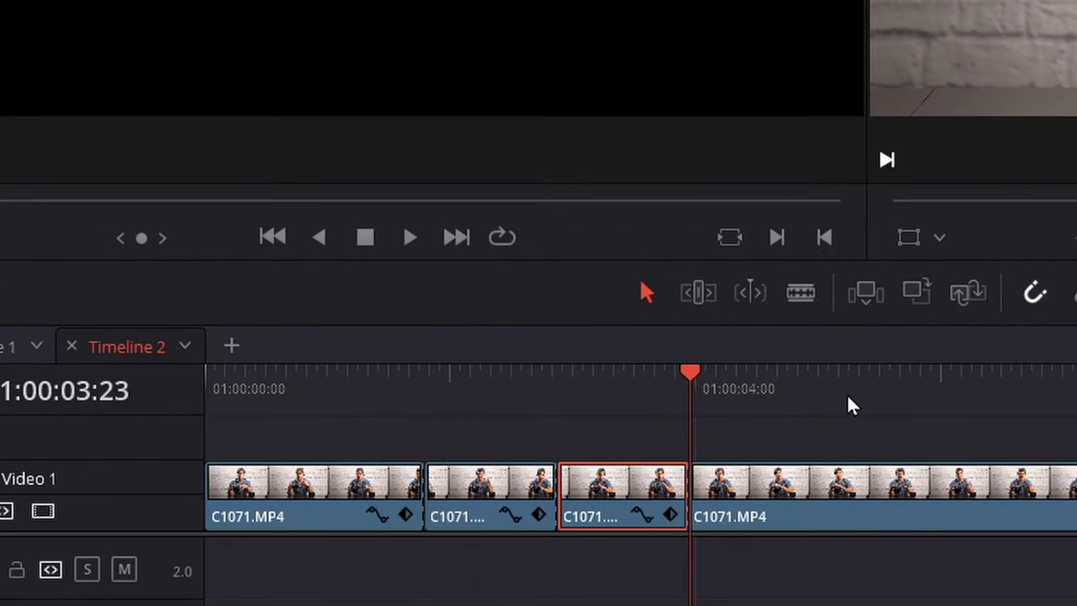
left_click(850, 404)
key("ctrl+b")
left_click(1035, 378)
key("ctrl+b")
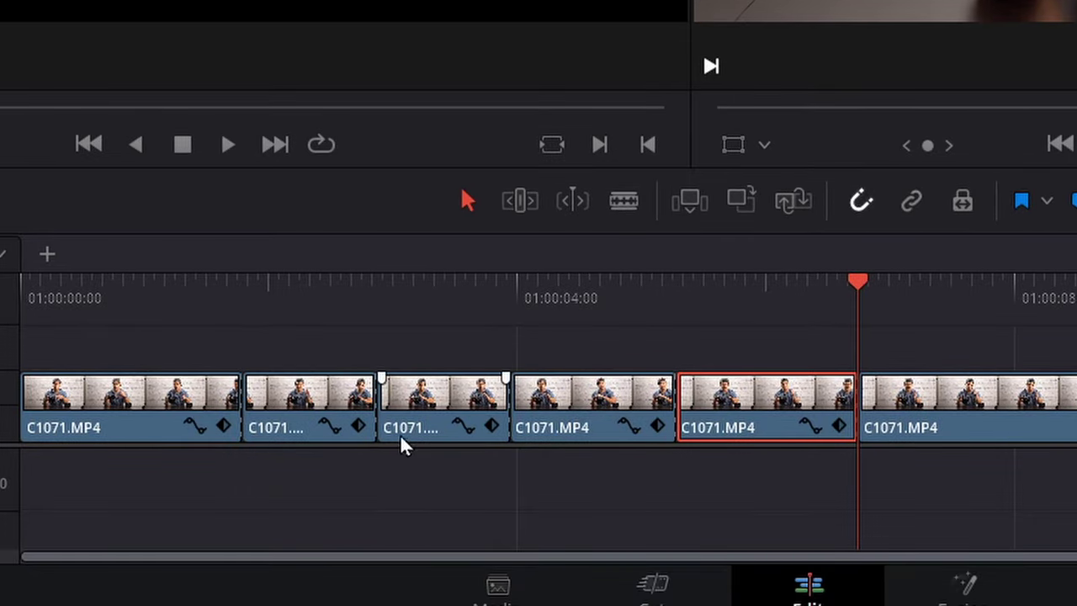
Check the second through fifth clips, then go to the Color page
left_click(327, 428)
left_click(447, 381)
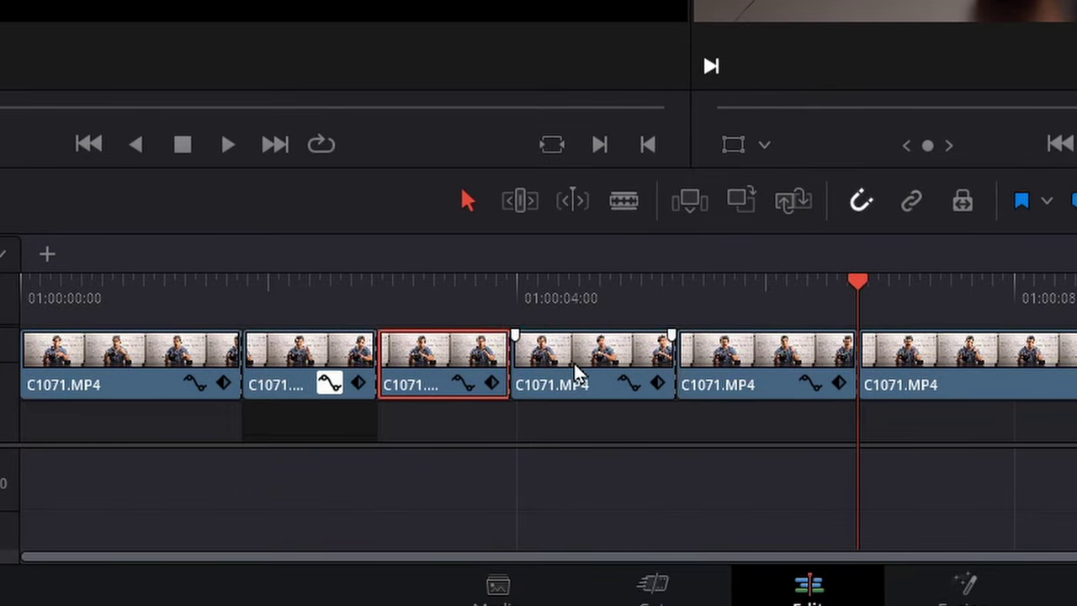
left_click(577, 372)
left_click(330, 384)
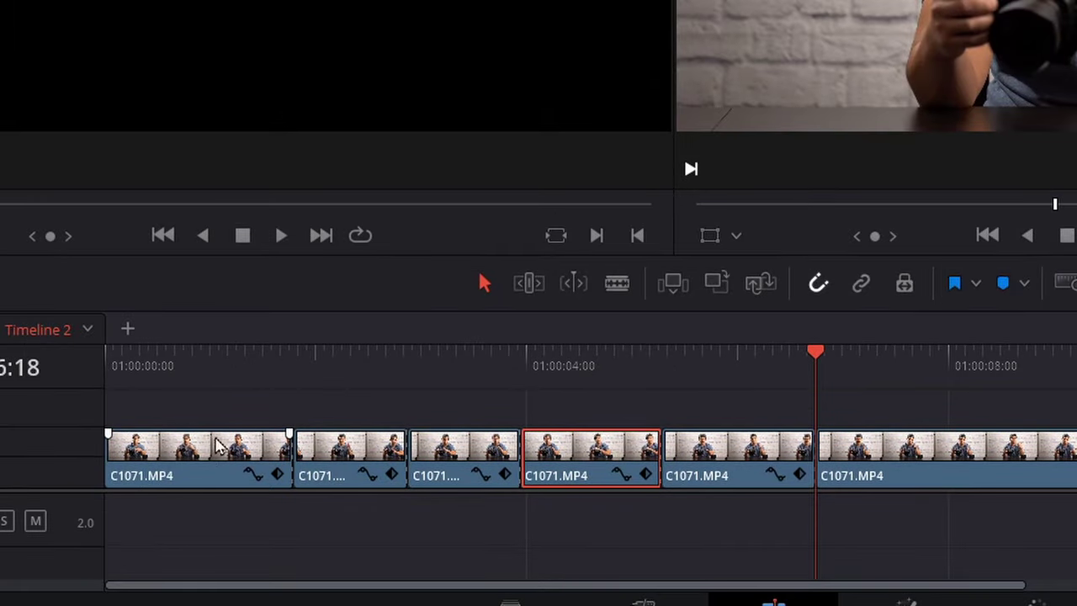
left_click(353, 455)
left_click(458, 462)
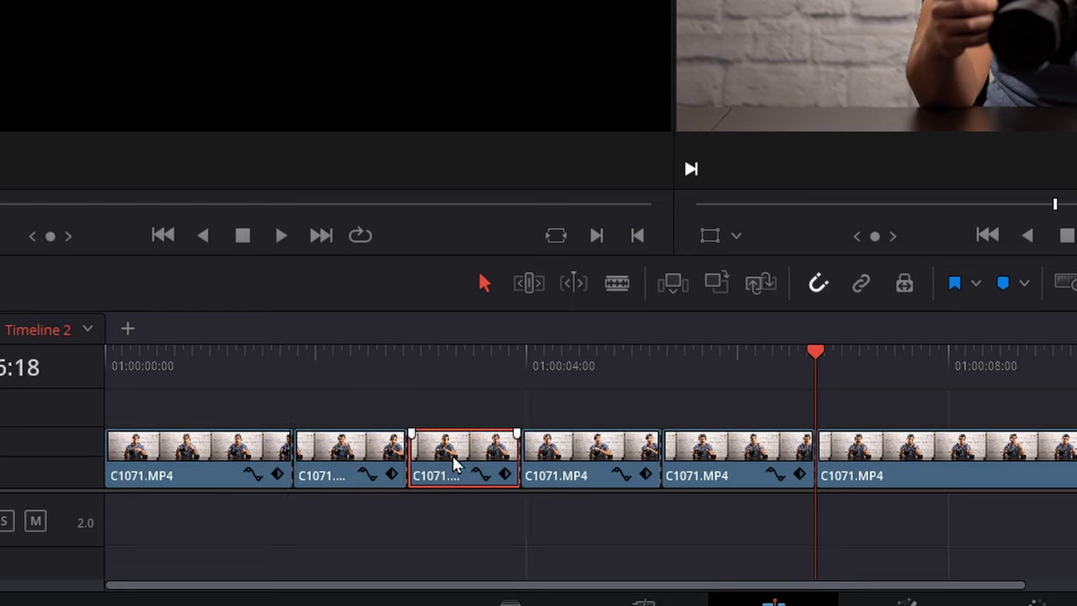
left_click(586, 446)
left_click(739, 463)
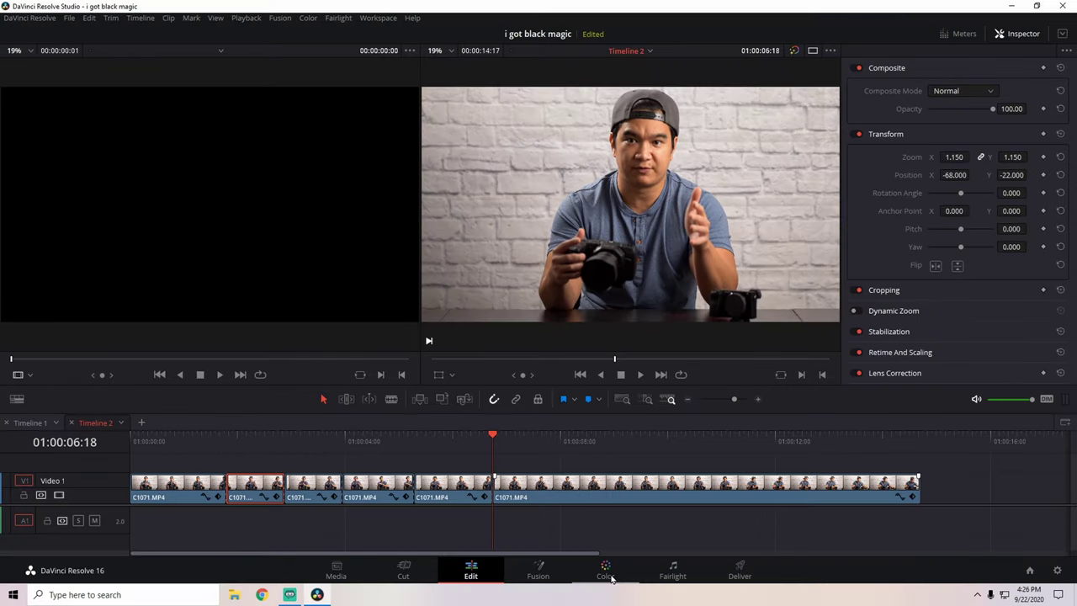
left_click(606, 572)
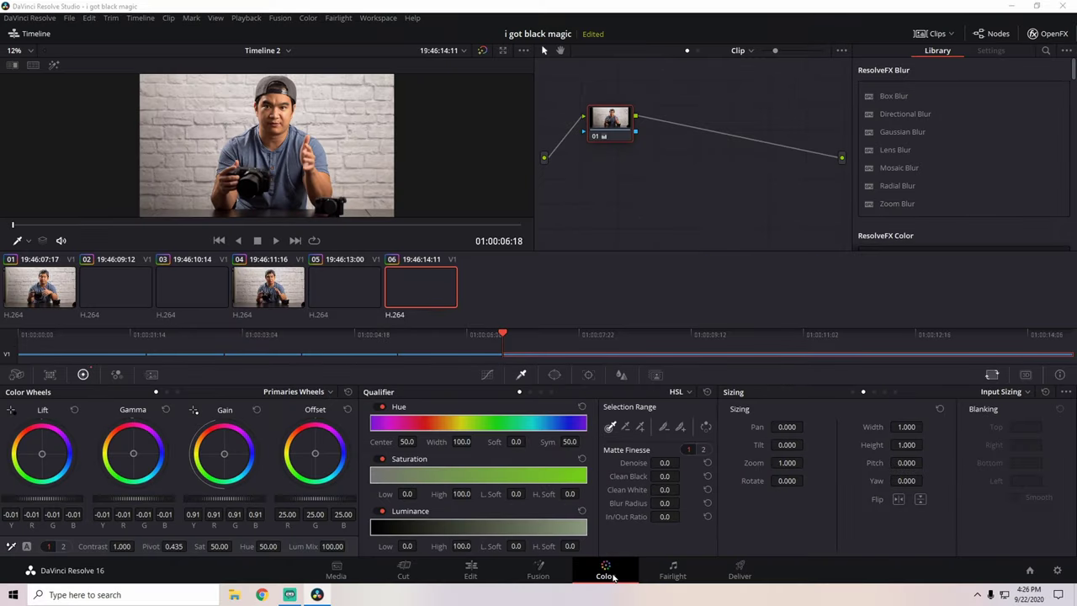
Select clip 02, add serial node 02 after node 01, and arrange both nodes
left_click(143, 293)
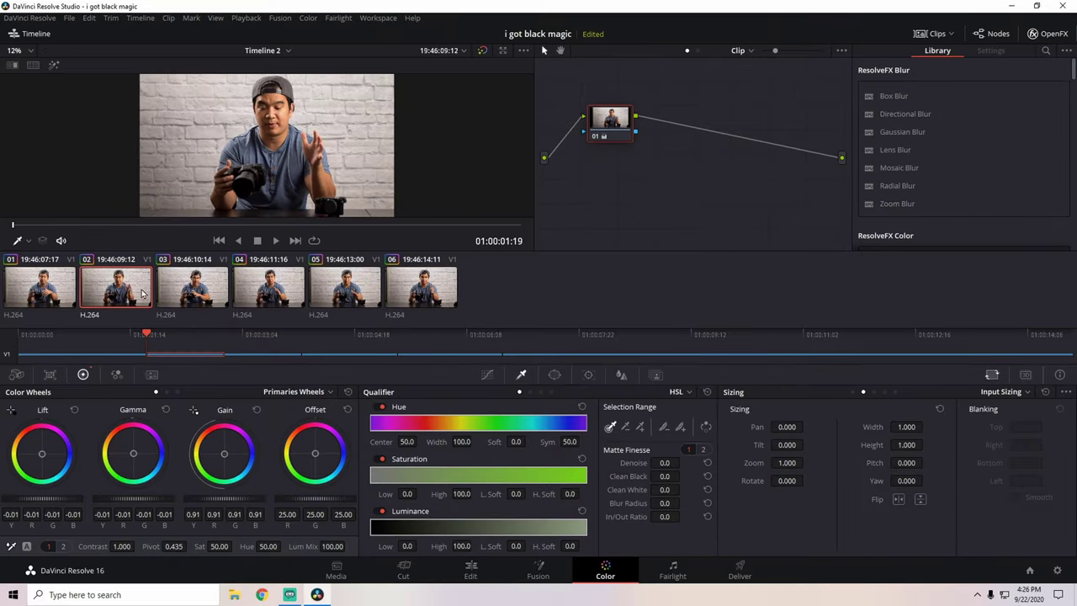
left_click_drag(610, 130, 613, 139)
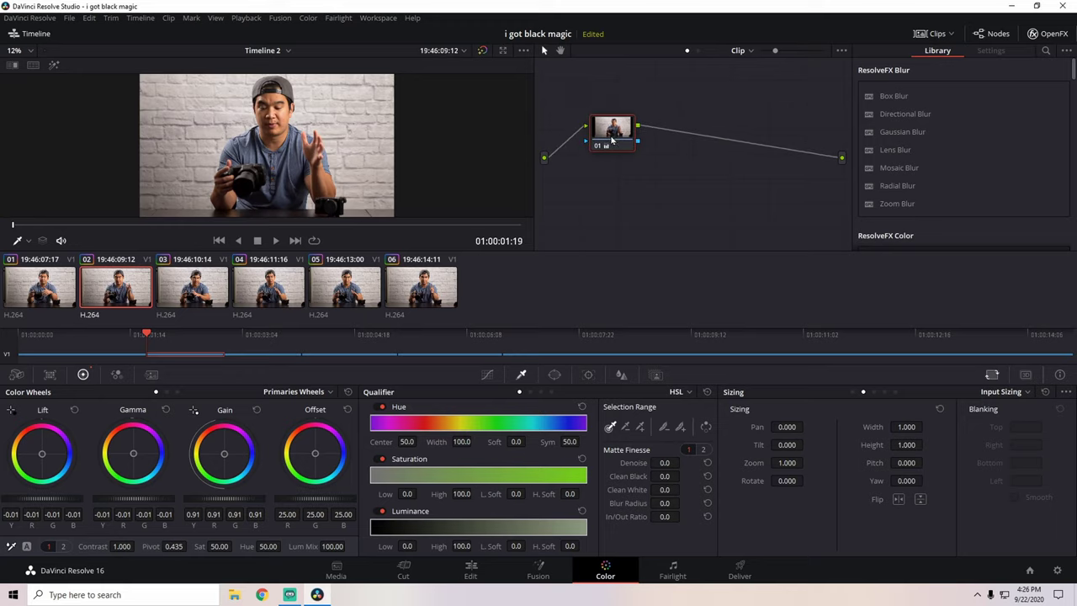
key("alt+s")
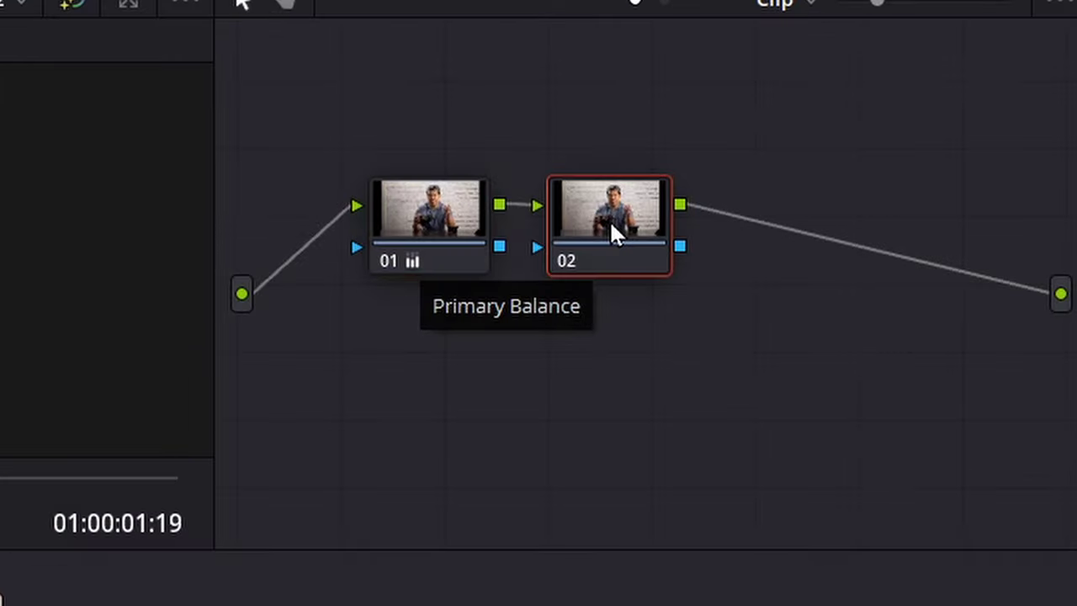
left_click_drag(611, 224, 656, 257)
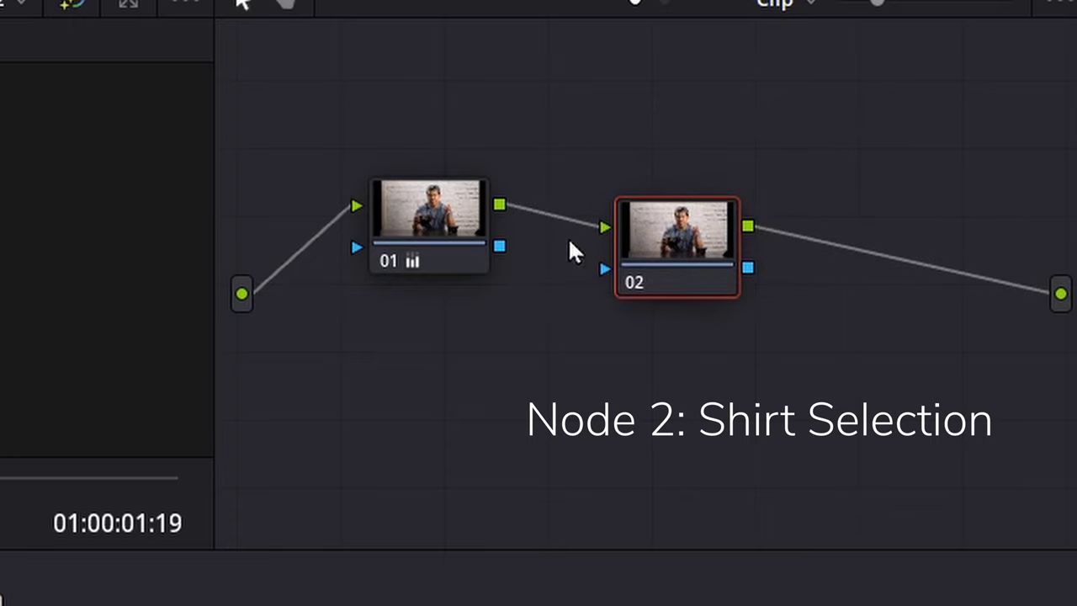
left_click_drag(436, 210, 411, 229)
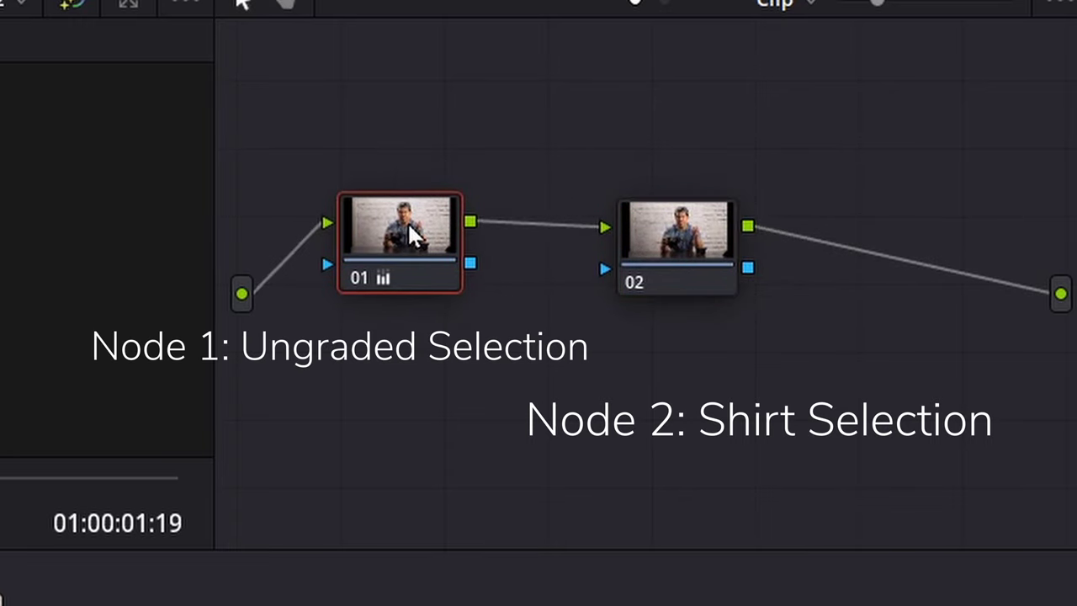
left_click(678, 235)
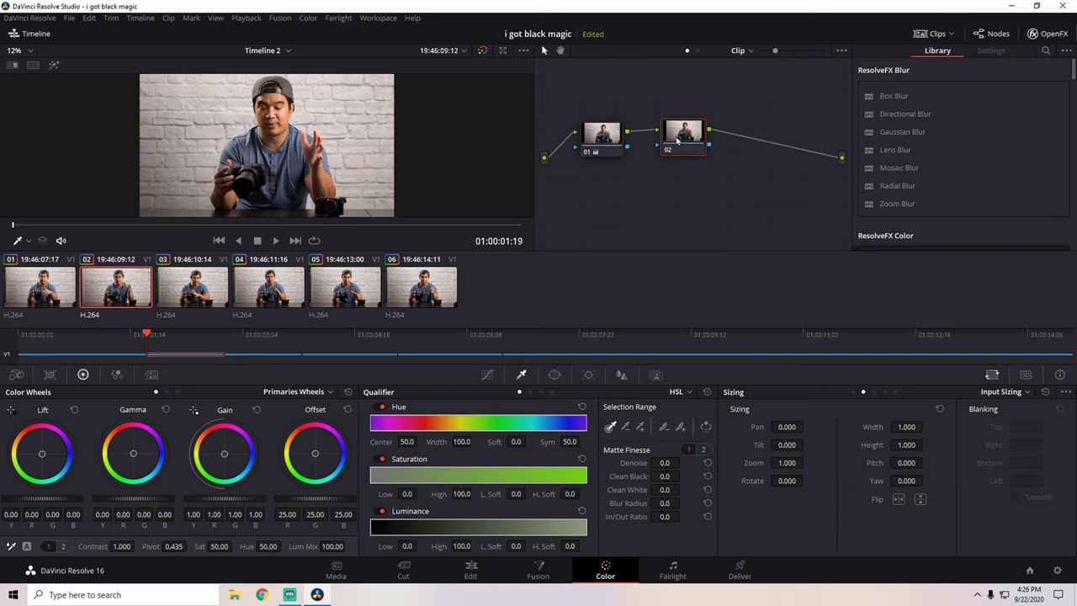
left_click_drag(677, 142, 676, 143)
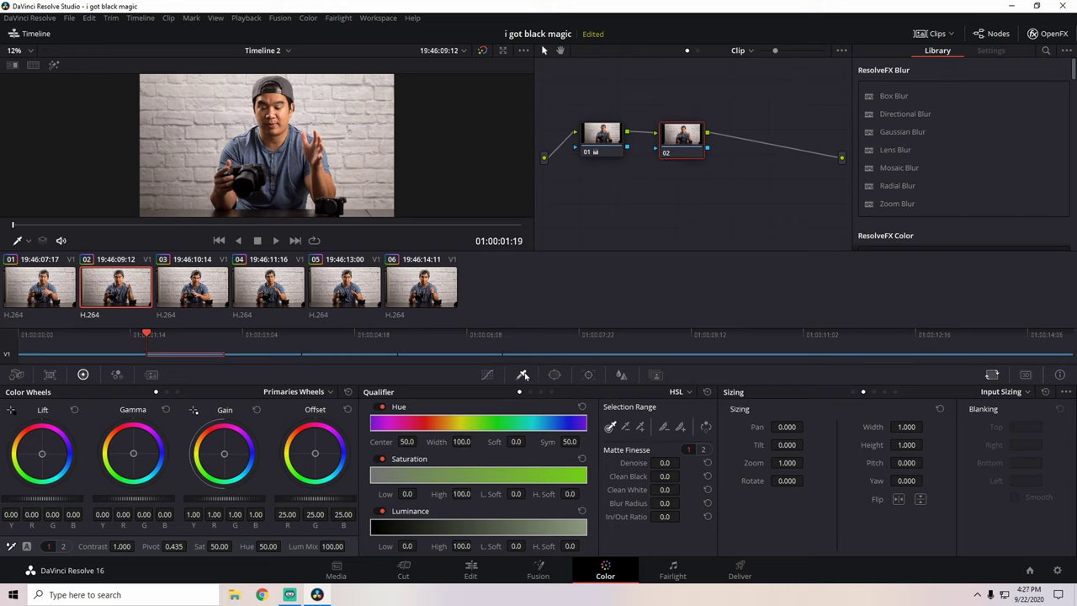
Qualify clip 02's blue shirt in Highlight mode, extending the matte with the add picker
left_click_drag(681, 135, 686, 148)
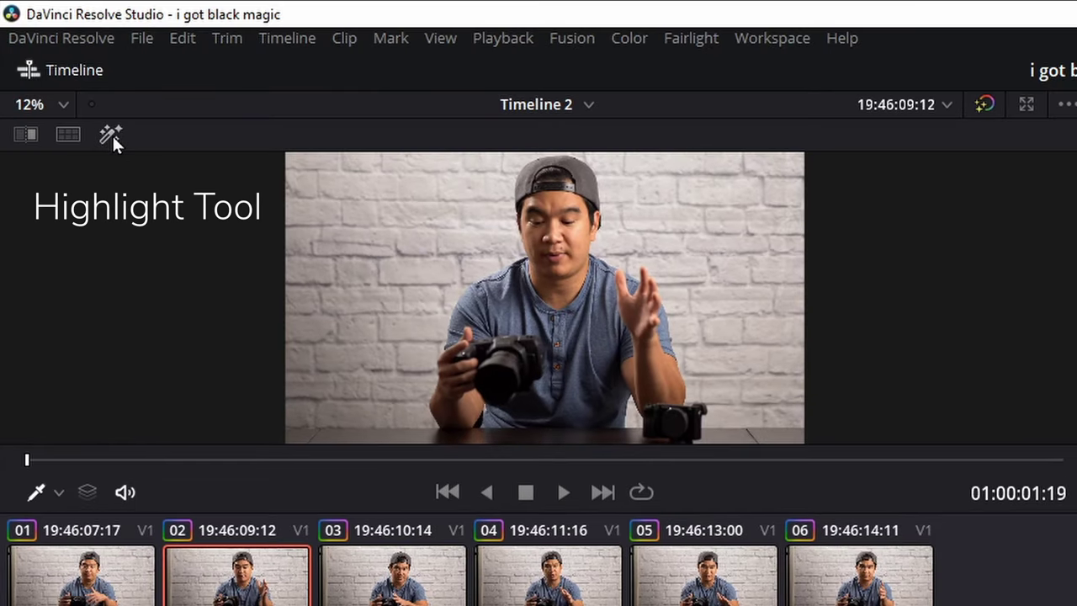
left_click(112, 134)
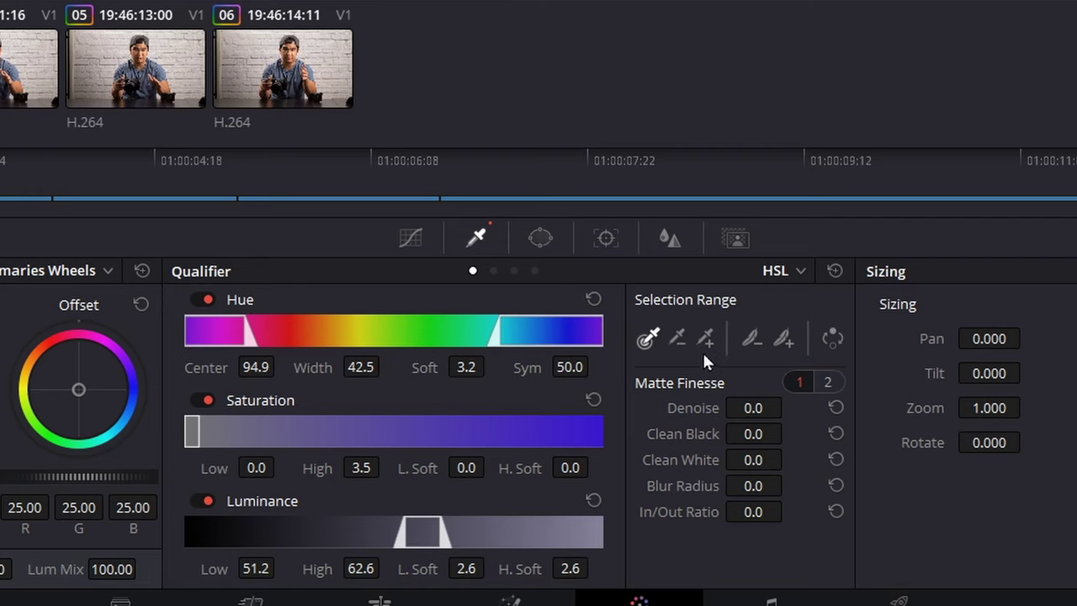
left_click(706, 345)
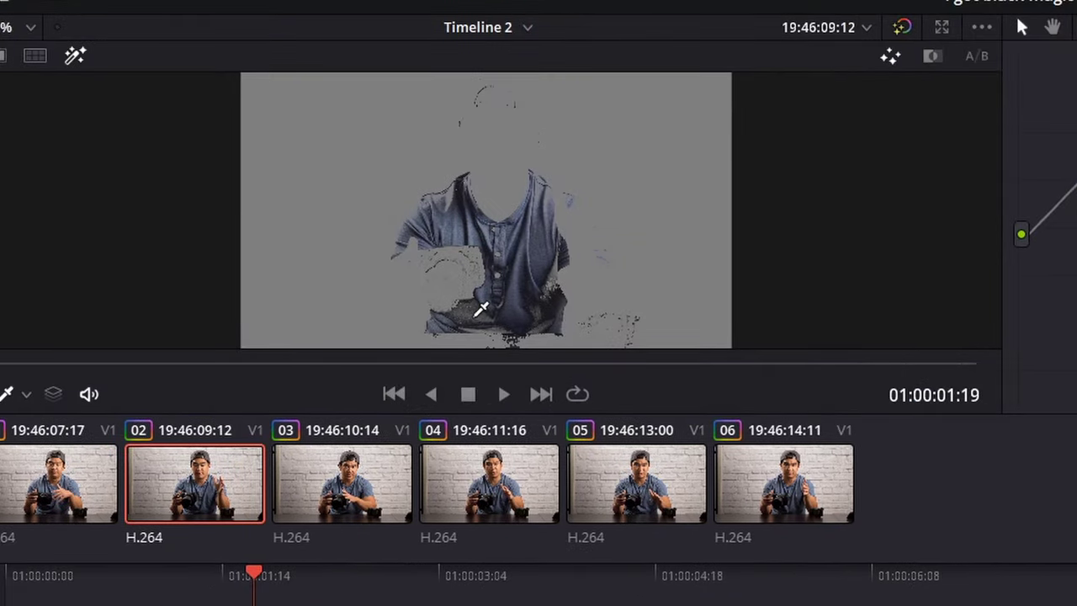
left_click(482, 310)
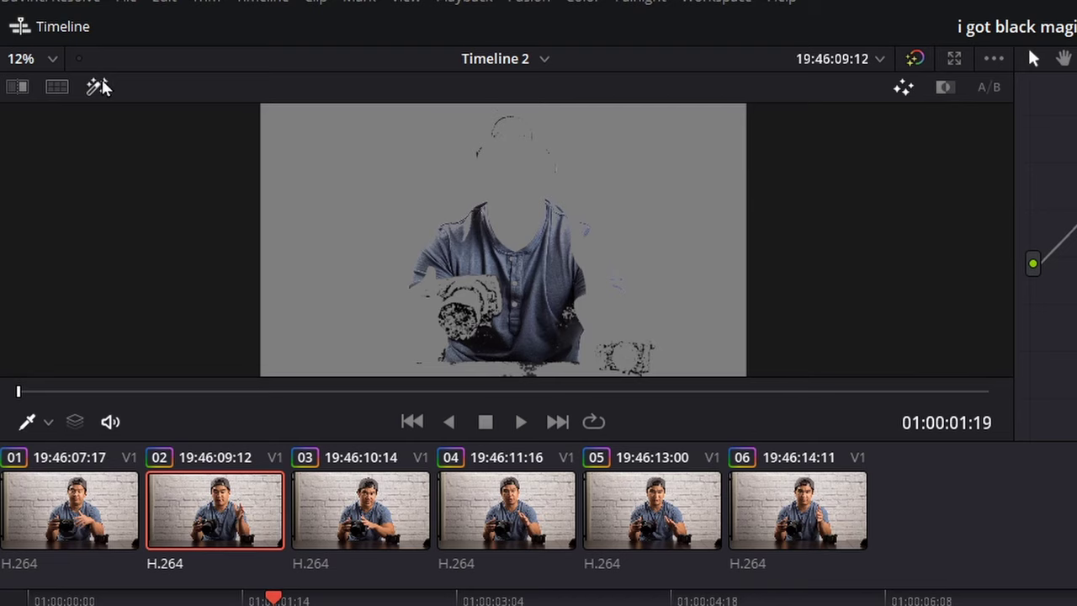
left_click(98, 86)
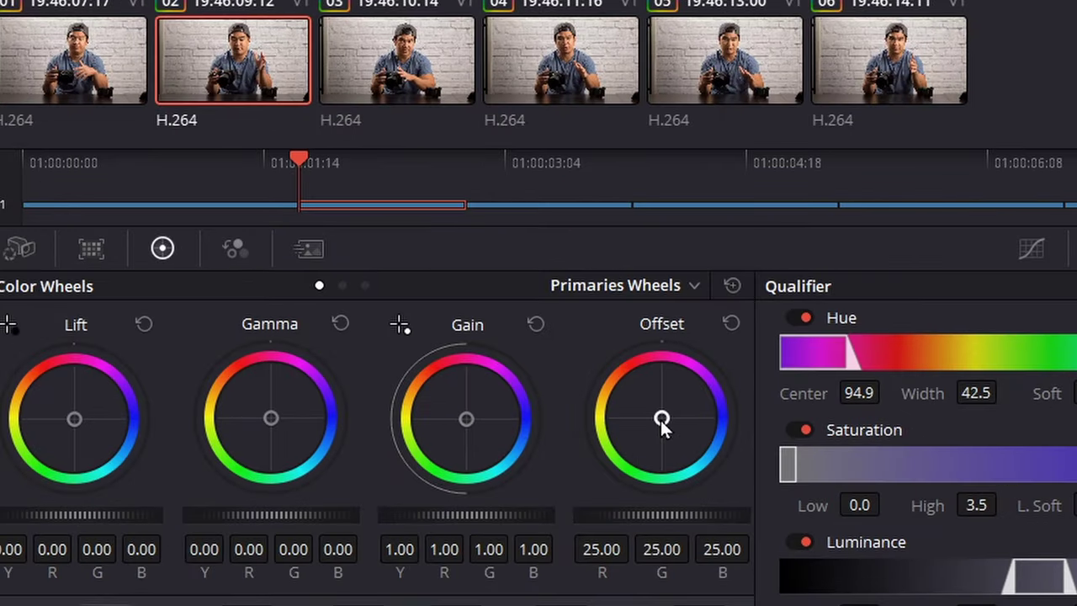
Shift node 02's Offset wheel toward purple to recolor the shirt
left_click_drag(661, 419, 662, 418)
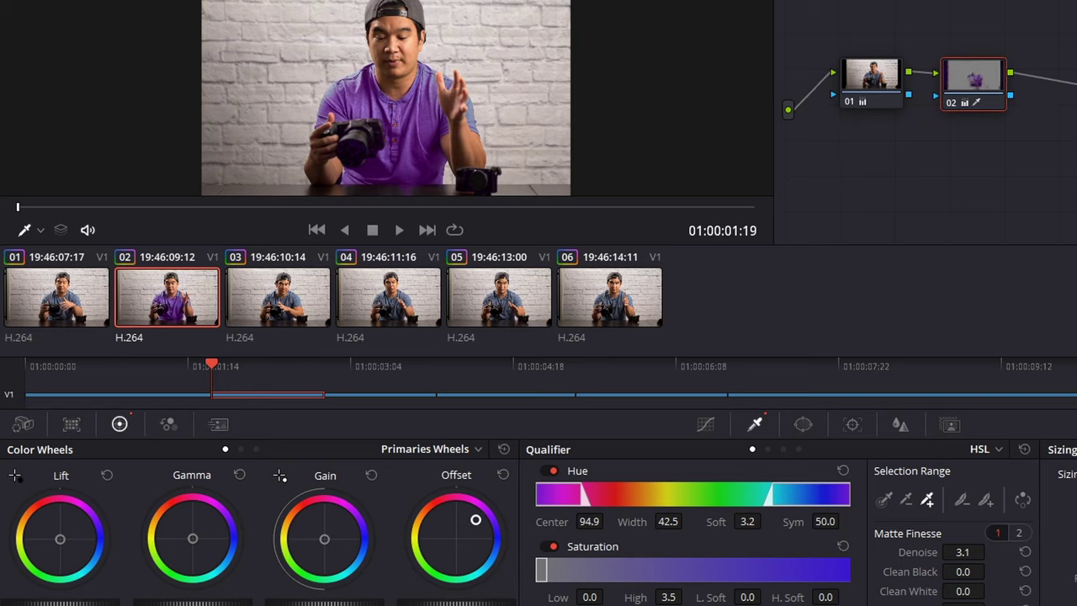
Toggle Highlight to compare clip 02's shirt matte with the purple-graded image
key("shift+h")
key("shift+h")
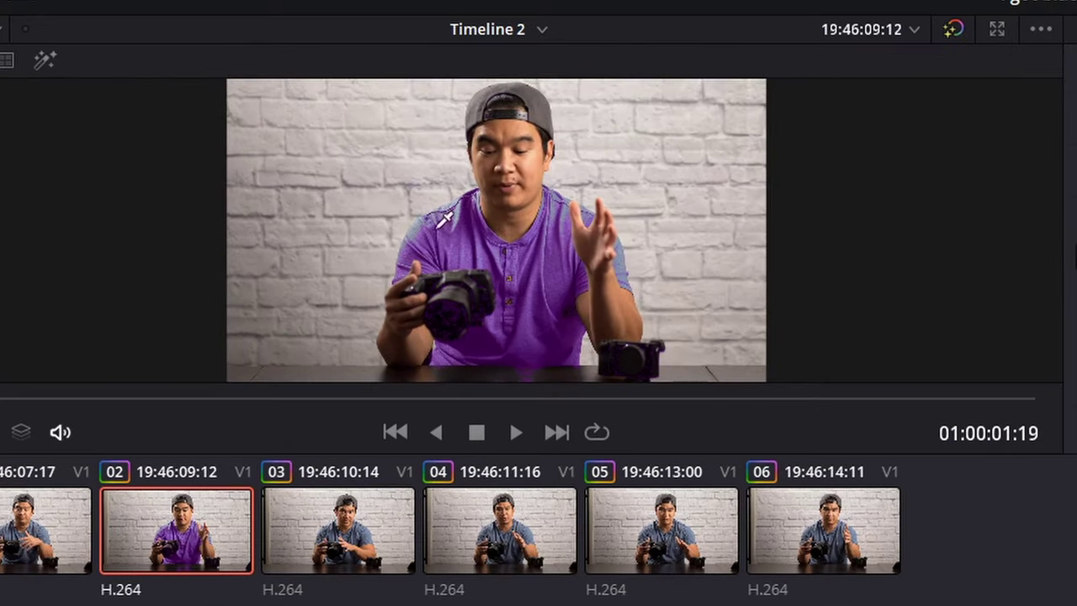
scroll(439, 208, "up", 4)
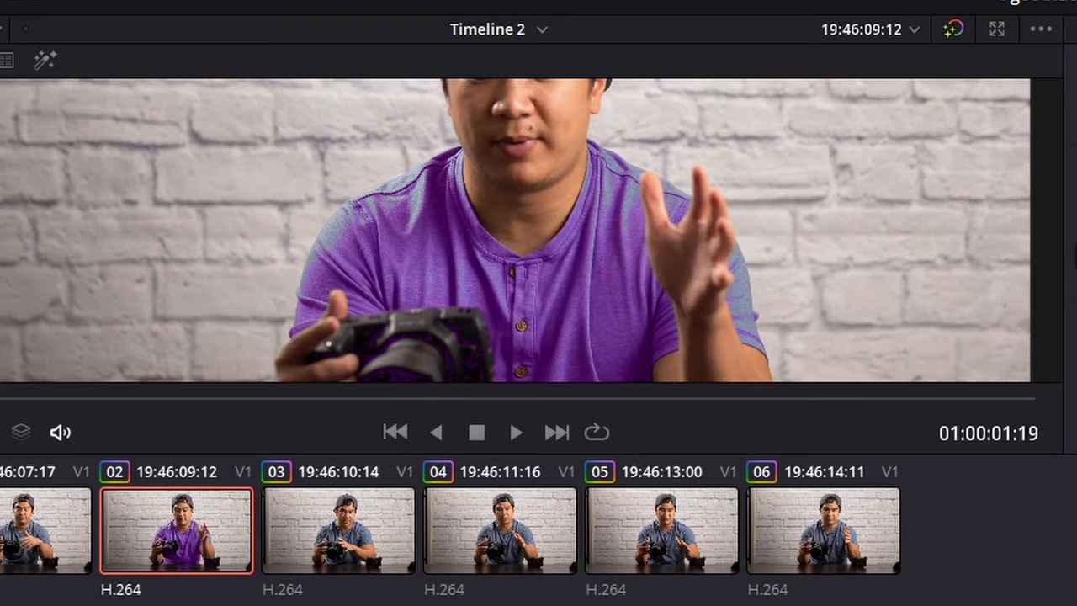
left_click(44, 62)
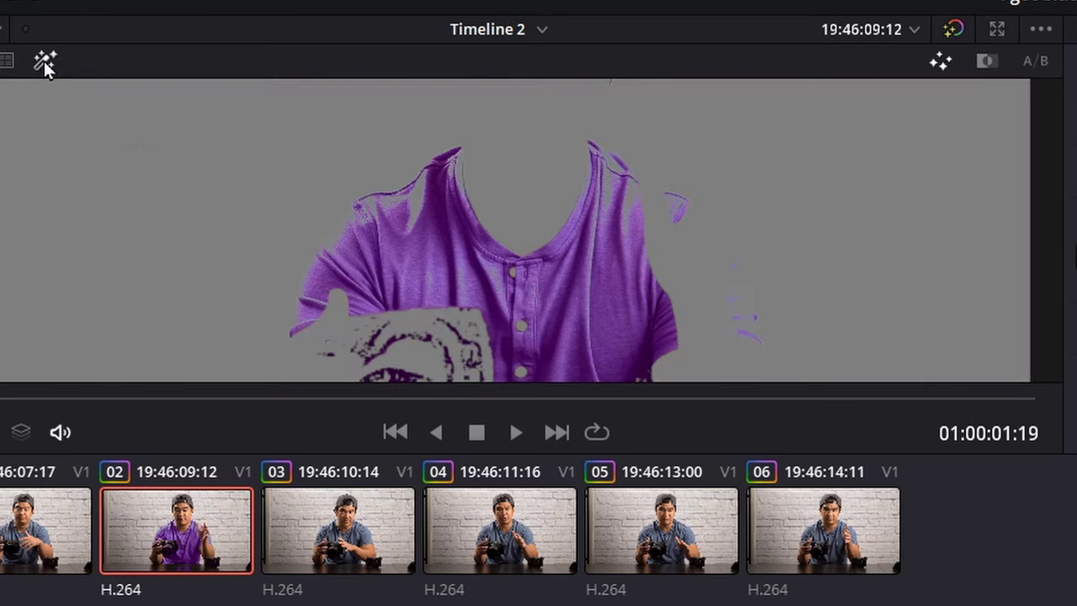
left_click(44, 62)
left_click(44, 62)
left_click(44, 61)
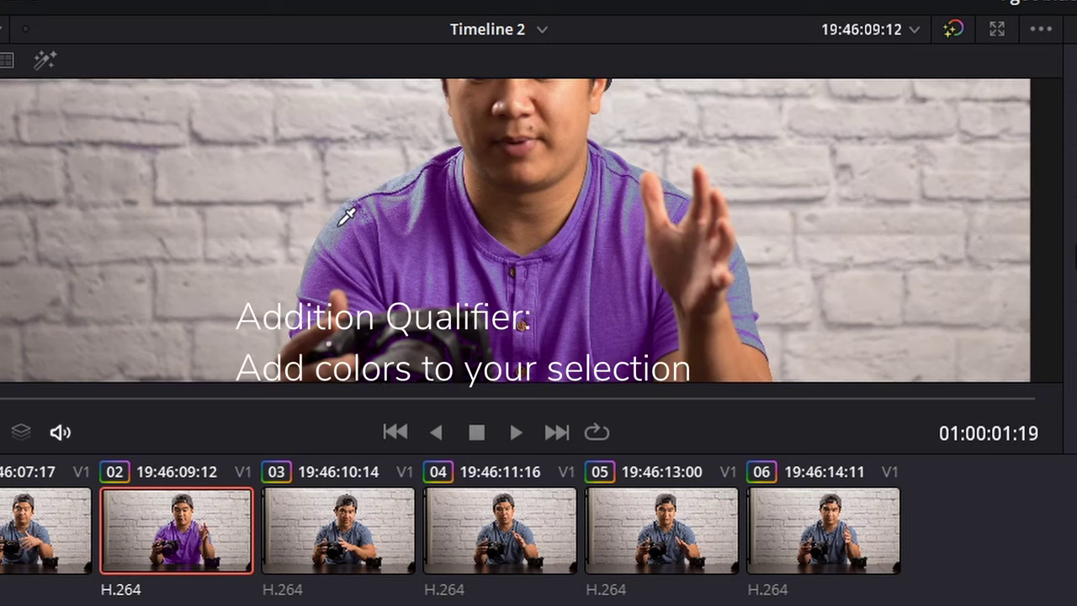
scroll(562, 239, "down", 5)
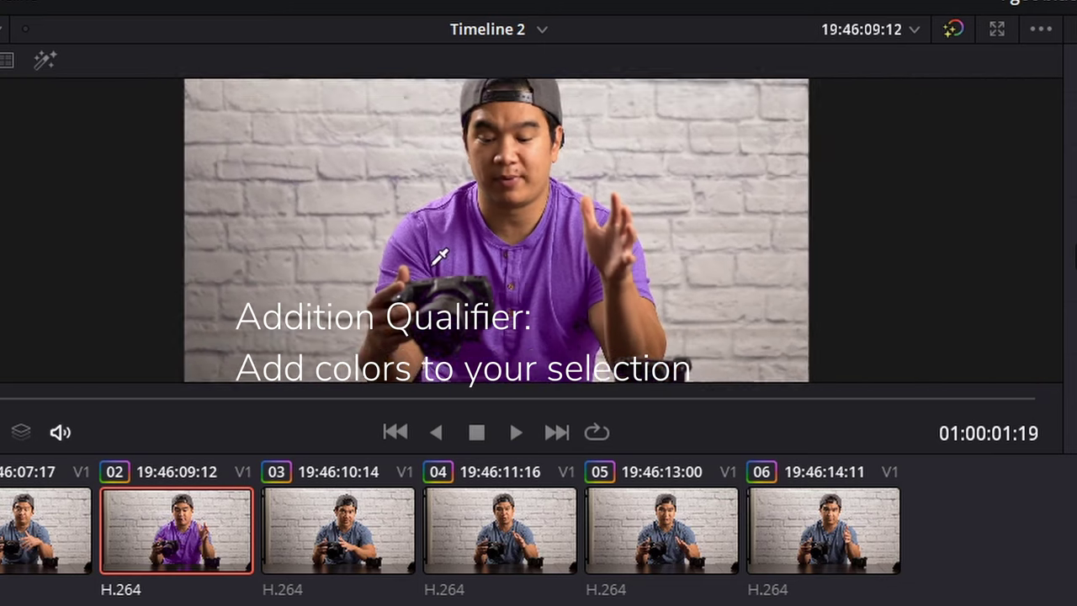
left_click(47, 61)
left_click(47, 60)
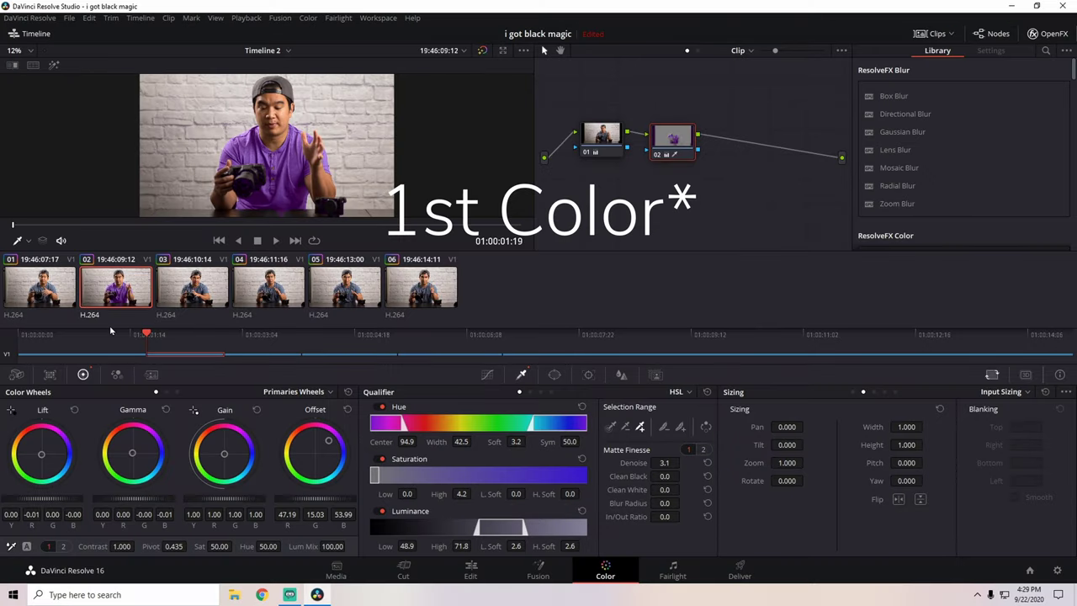
Review clips 01 and 02, then select clip 03 and add serial node 02
left_click(48, 293)
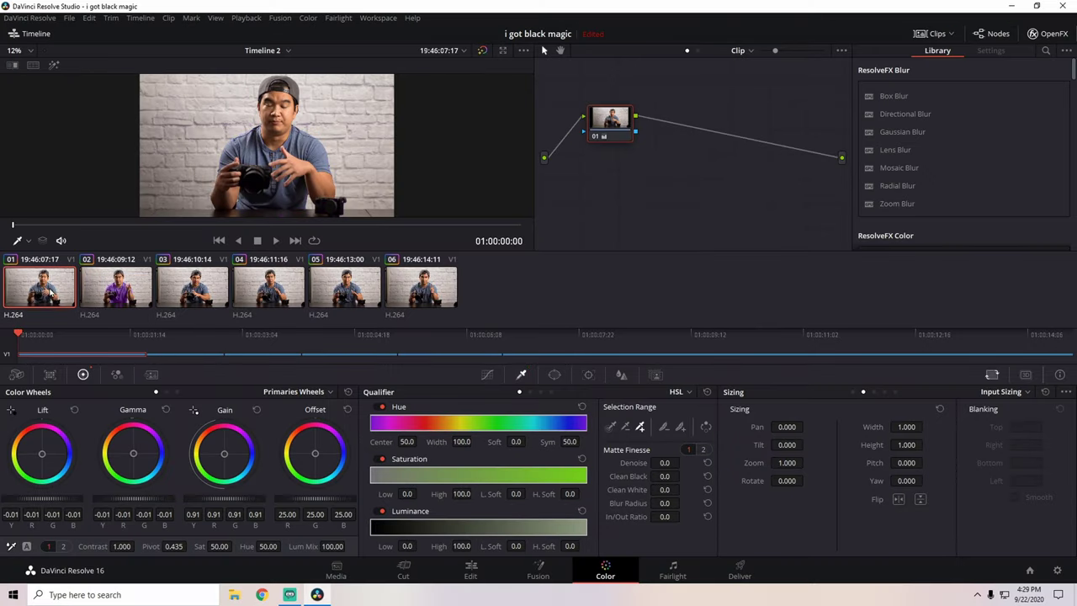
left_click(132, 291)
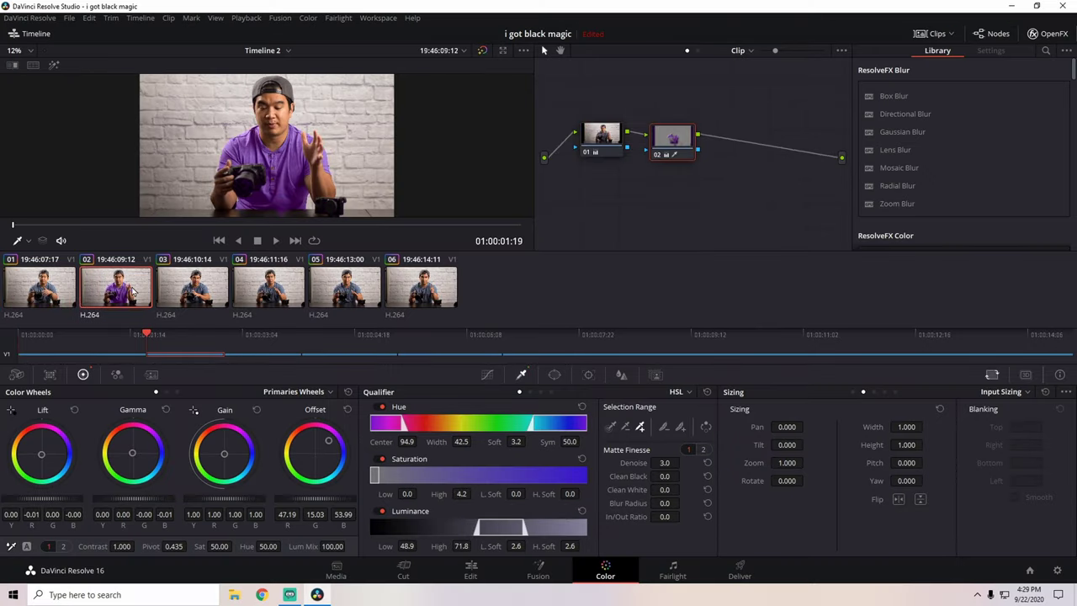
left_click(184, 291)
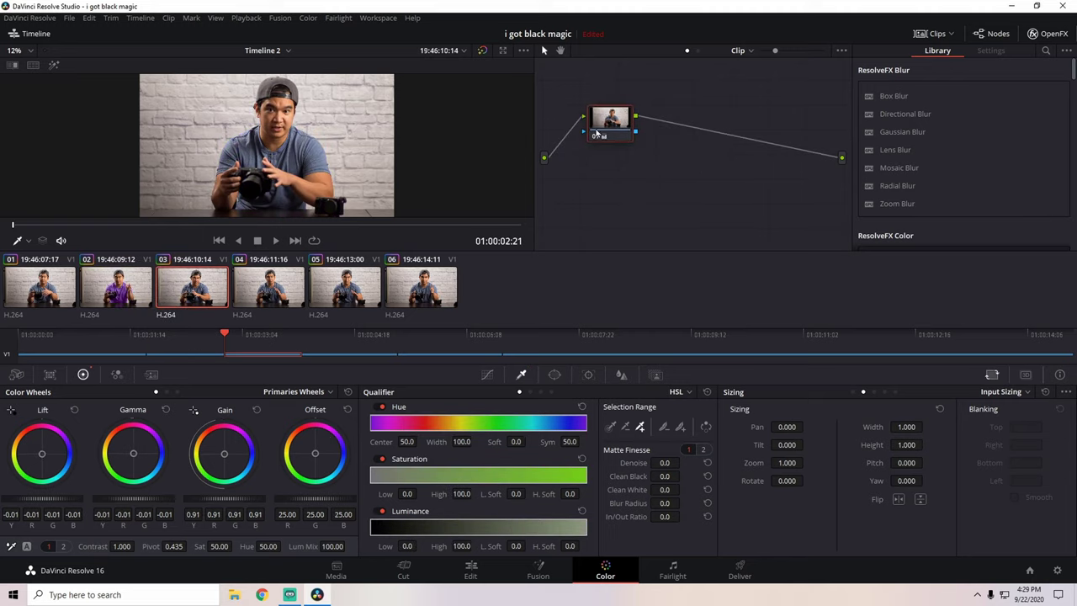
key("alt+s")
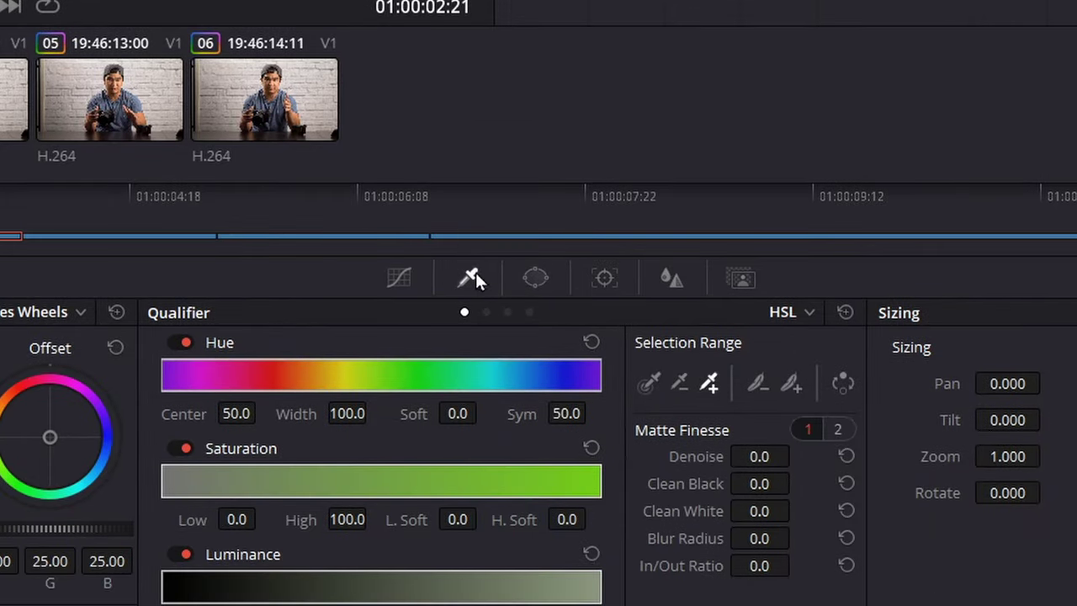
Sample clip 03's blue shirt with the qualifier eyedropper and check the Highlight matte
left_click(649, 384)
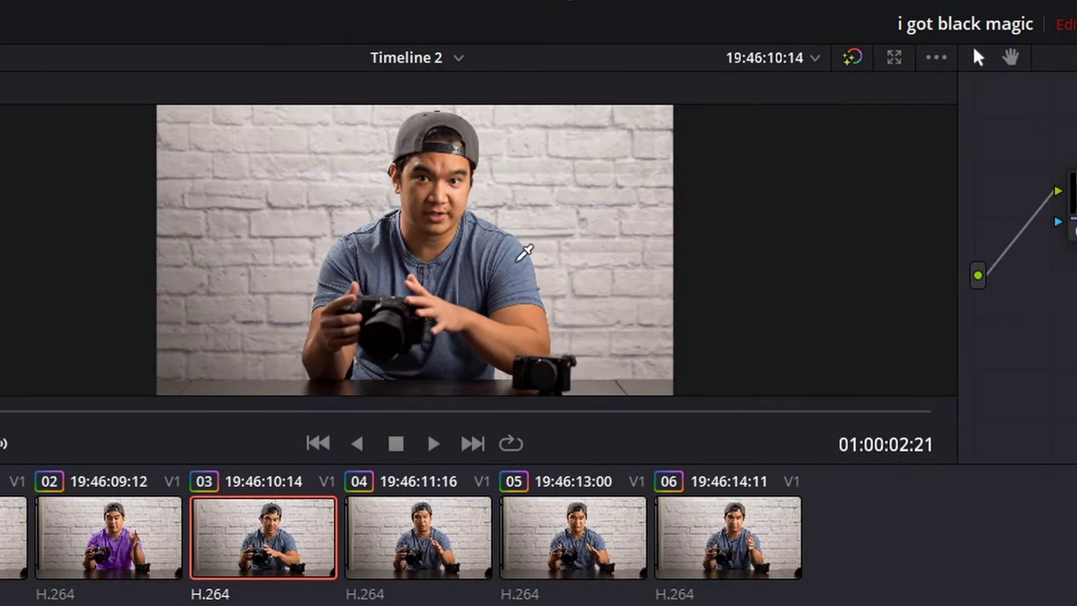
left_click(519, 258)
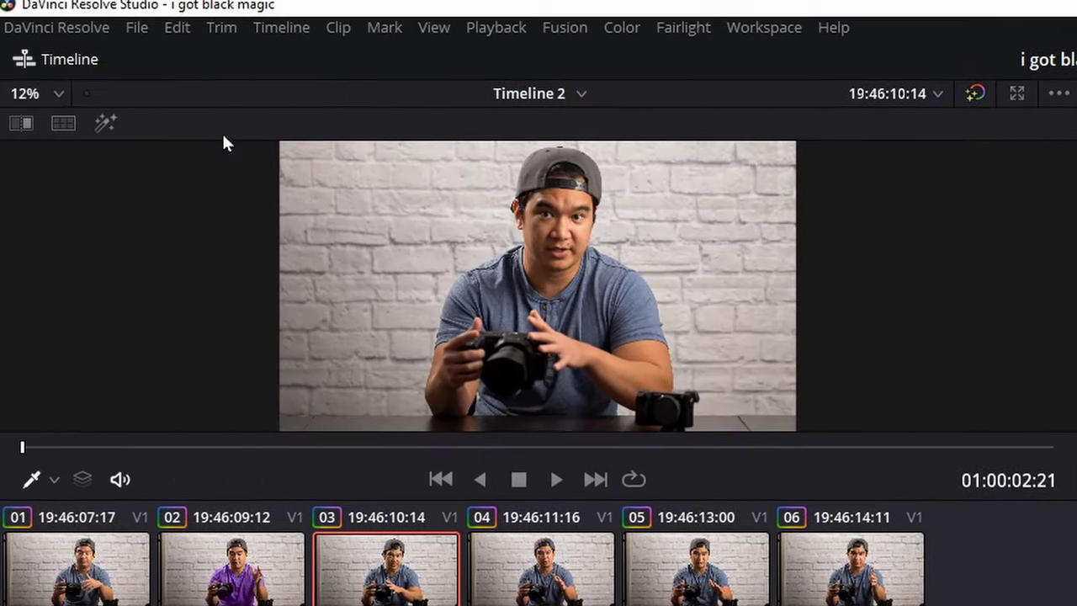
left_click(104, 123)
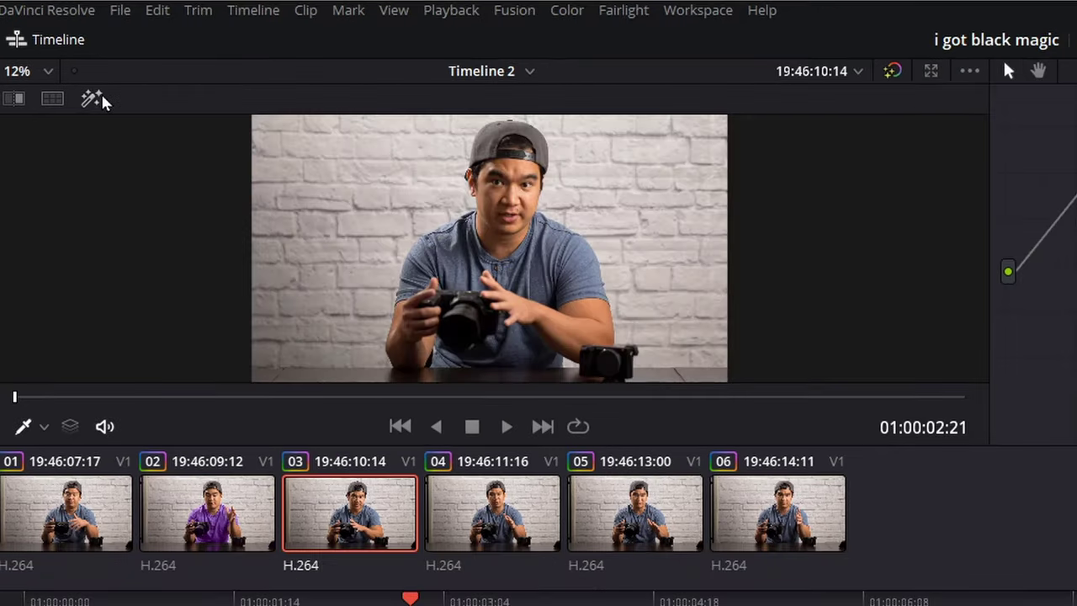
left_click(104, 122)
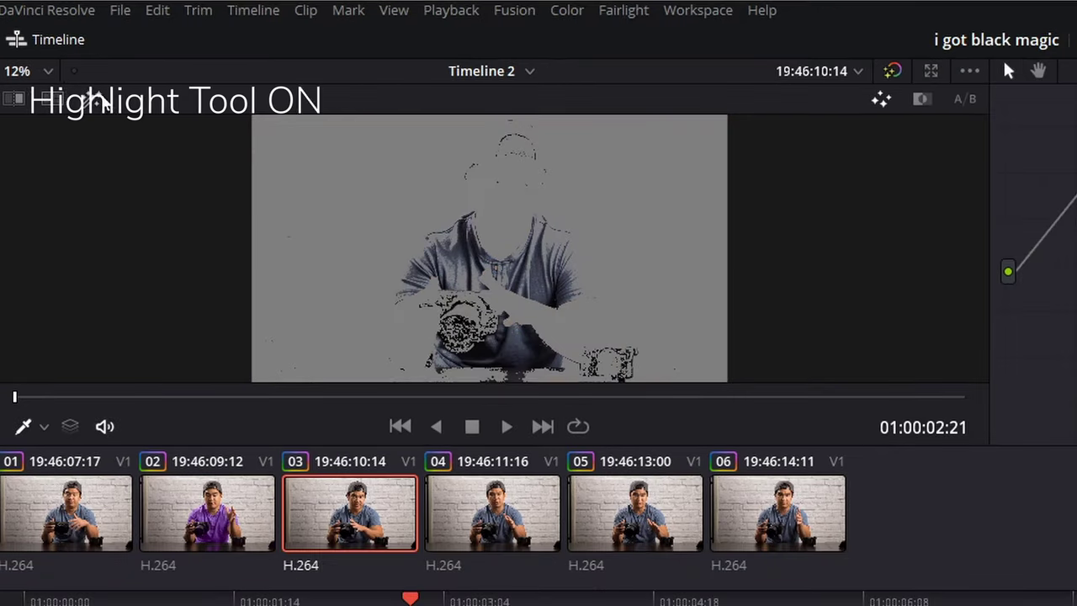
key("shift+h")
key("shift+h")
key("shift+h")
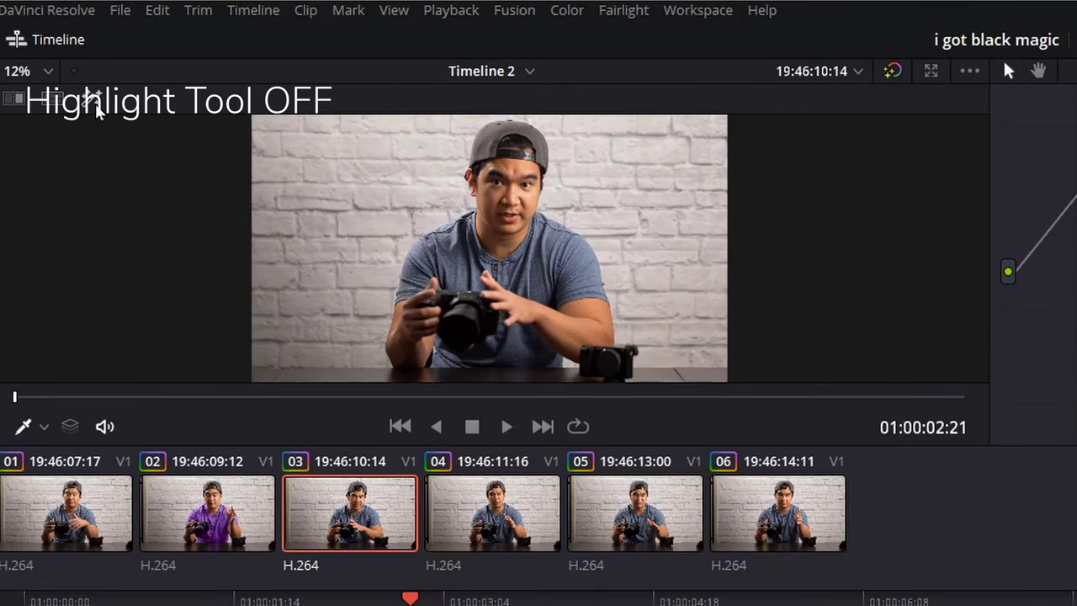
key("shift+h")
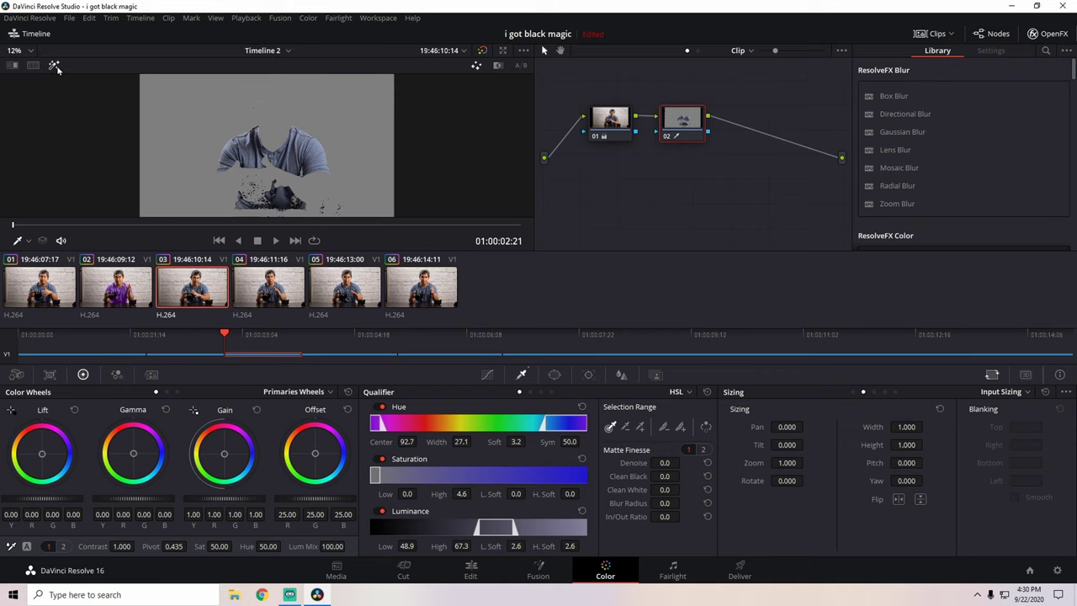
left_click(54, 67)
left_click(55, 66)
left_click(54, 66)
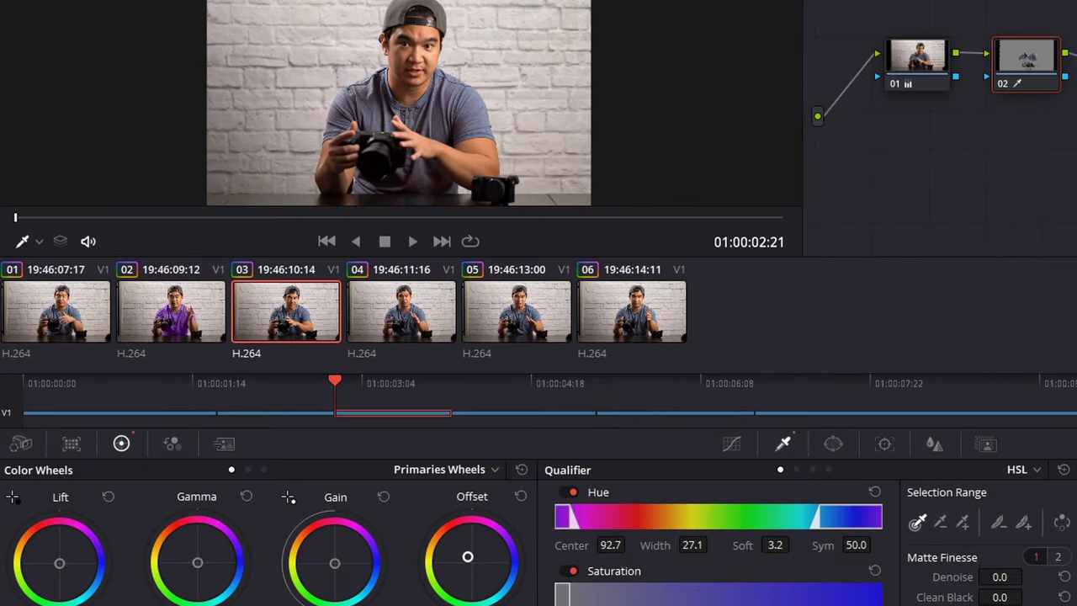
Drag the Offset wheel toward red and raise Gain slightly on clip 03's shirt
left_click_drag(468, 557, 465, 539)
left_click_drag(336, 565, 332, 556)
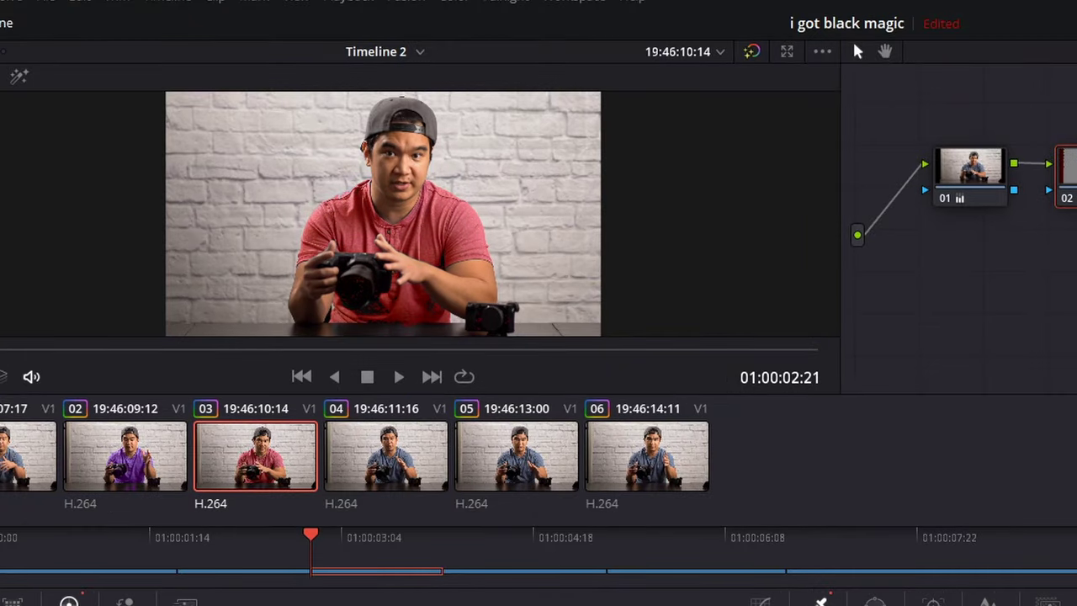
Add node 02 to clip 04, sample the shirt, and extend the selection with the add picker
left_click(433, 438)
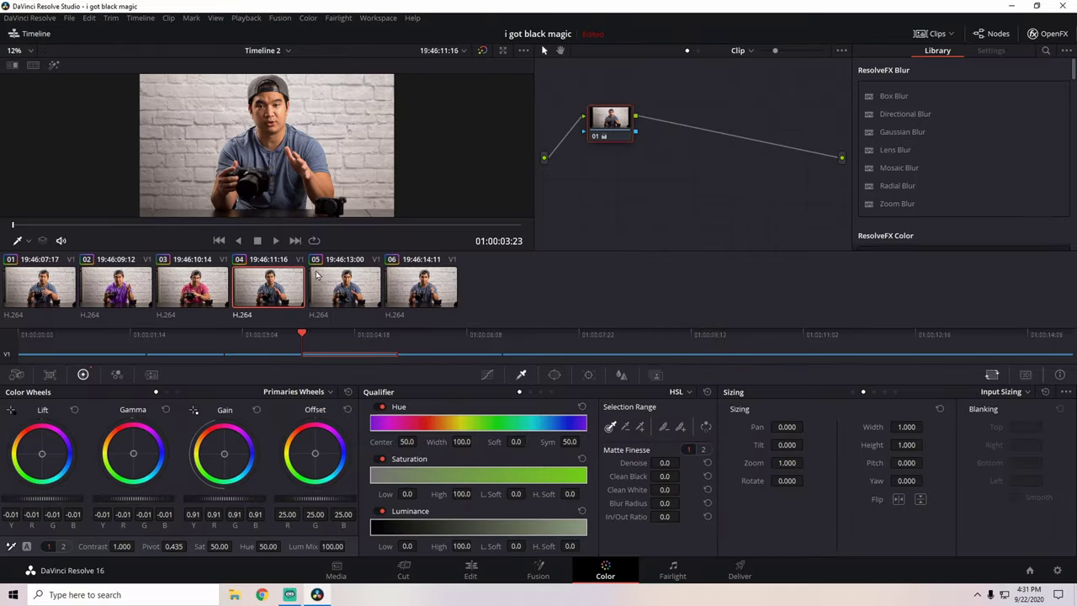
key("alt+s")
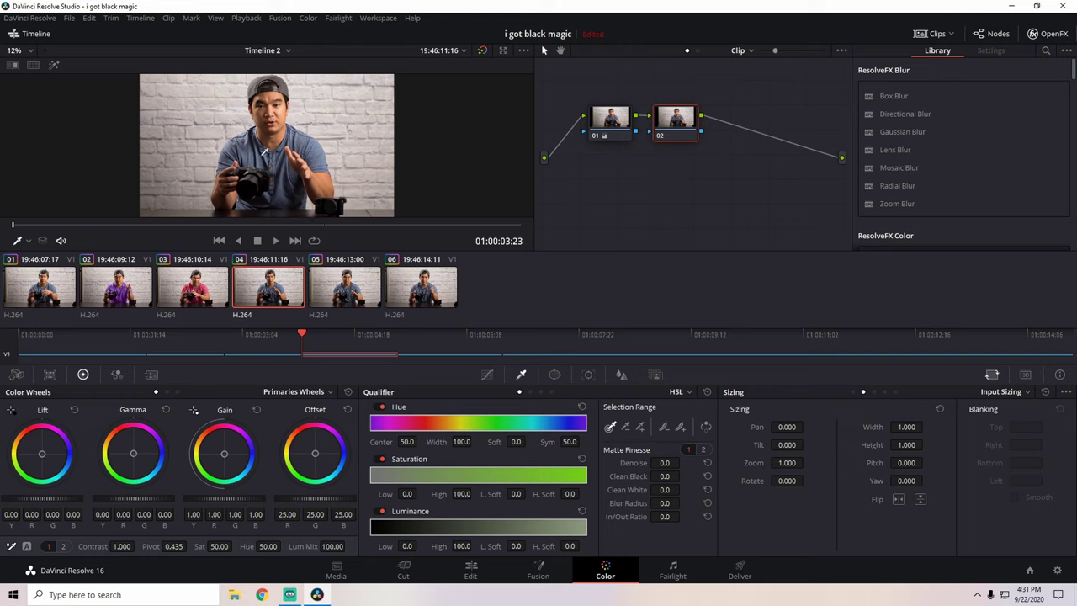
left_click(262, 153)
left_click(54, 65)
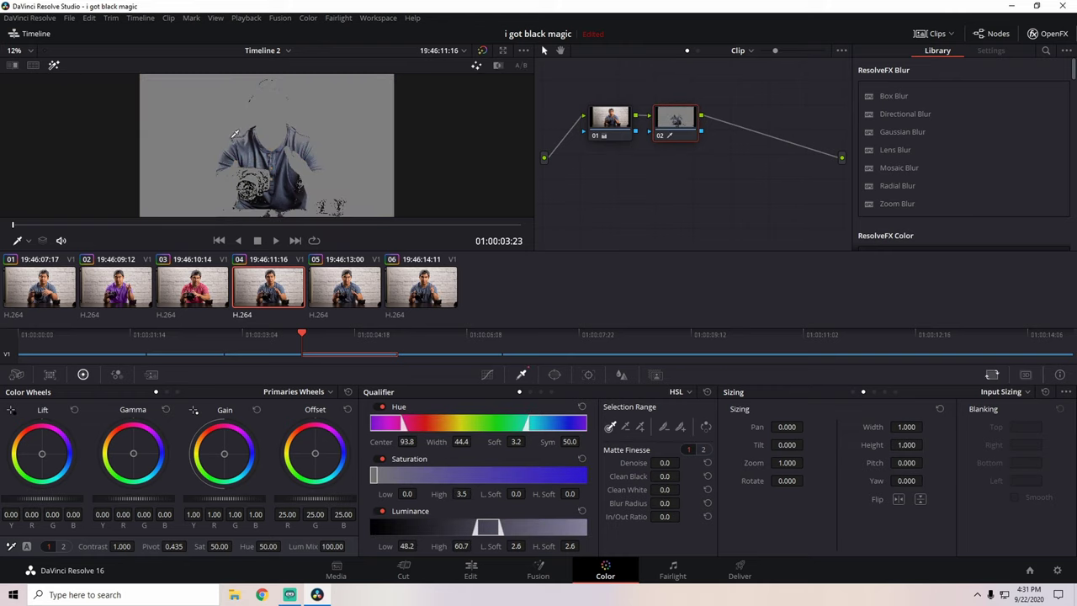
left_click(639, 427)
left_click(308, 140)
mouse_move(308, 140)
left_mouse_down()
mouse_move(260, 154)
mouse_move(246, 132)
left_mouse_up()
Toggle Highlight repeatedly to compare clip 04's shirt matte with the normal image
left_click(54, 65)
left_click(54, 67)
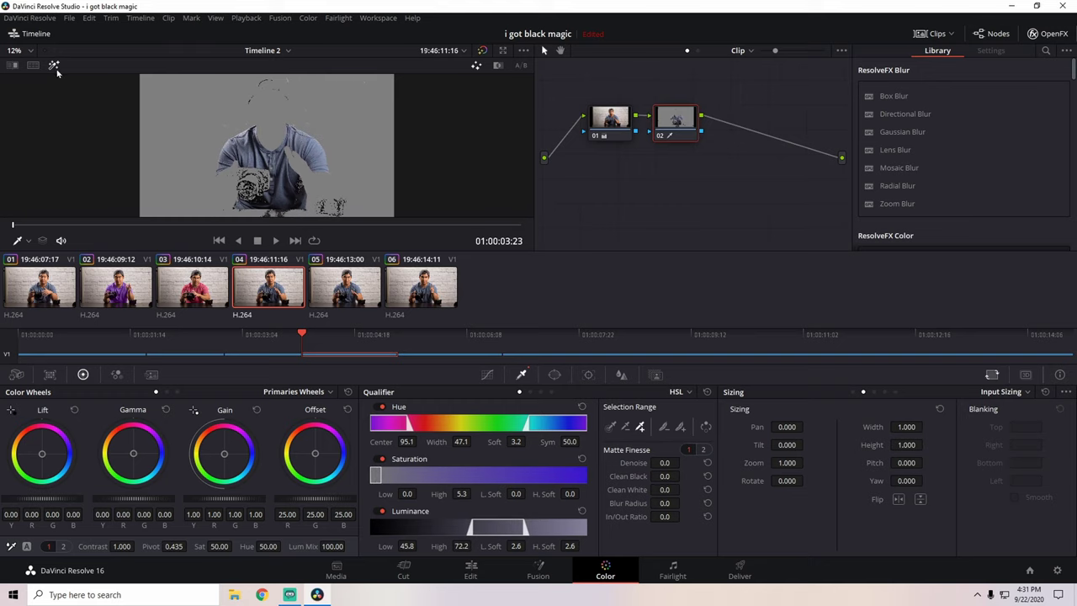
left_click(55, 67)
left_click(55, 67)
left_click(56, 67)
left_click(56, 66)
left_click(56, 67)
left_click(55, 67)
left_click(56, 67)
left_click(55, 67)
left_click(55, 67)
left_click(56, 67)
left_click(56, 67)
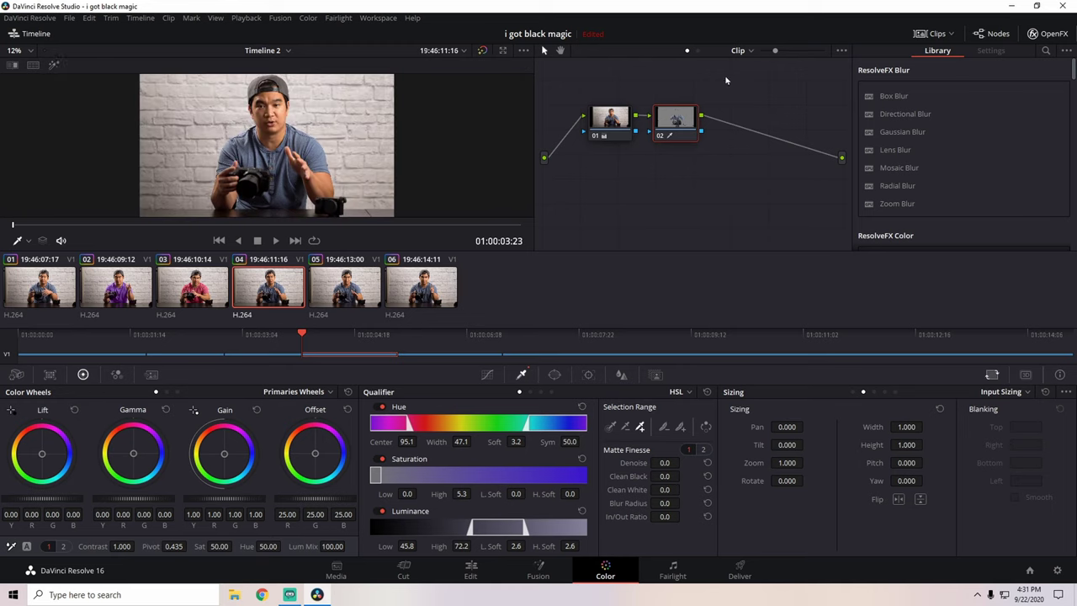
Push the Gain and Offset wheels toward green to recolor clip 04's shirt
left_click_drag(676, 118, 688, 118)
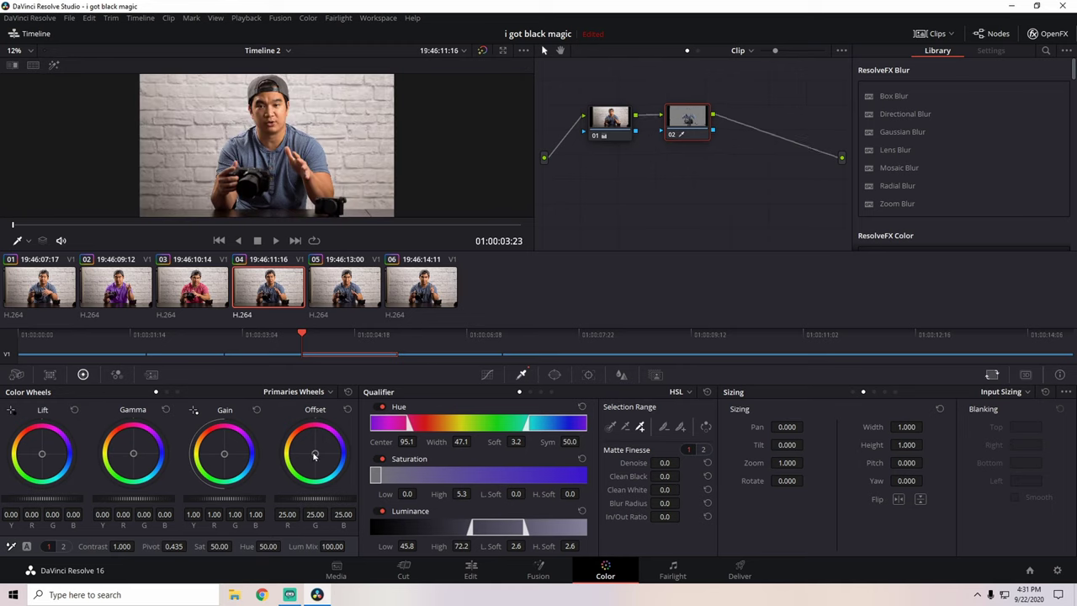
left_click_drag(226, 457, 220, 459)
left_click_drag(315, 454, 314, 454)
left_click(340, 292)
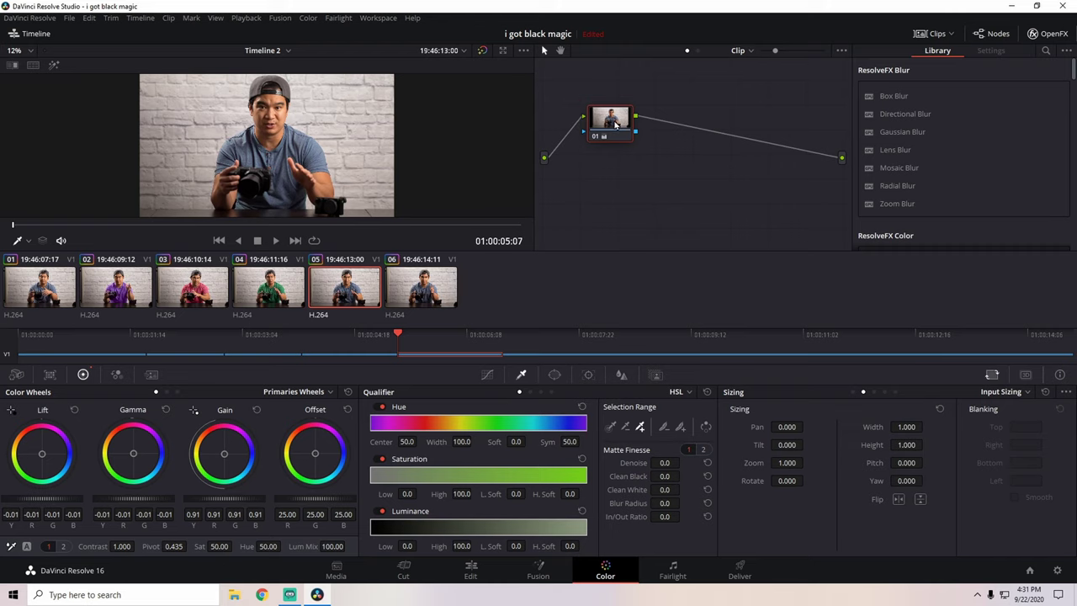
Add node 02 on clip 05 and qualify the shirt (hue center 93.8, width 30.8, denoise 5.7)
key("alt+s")
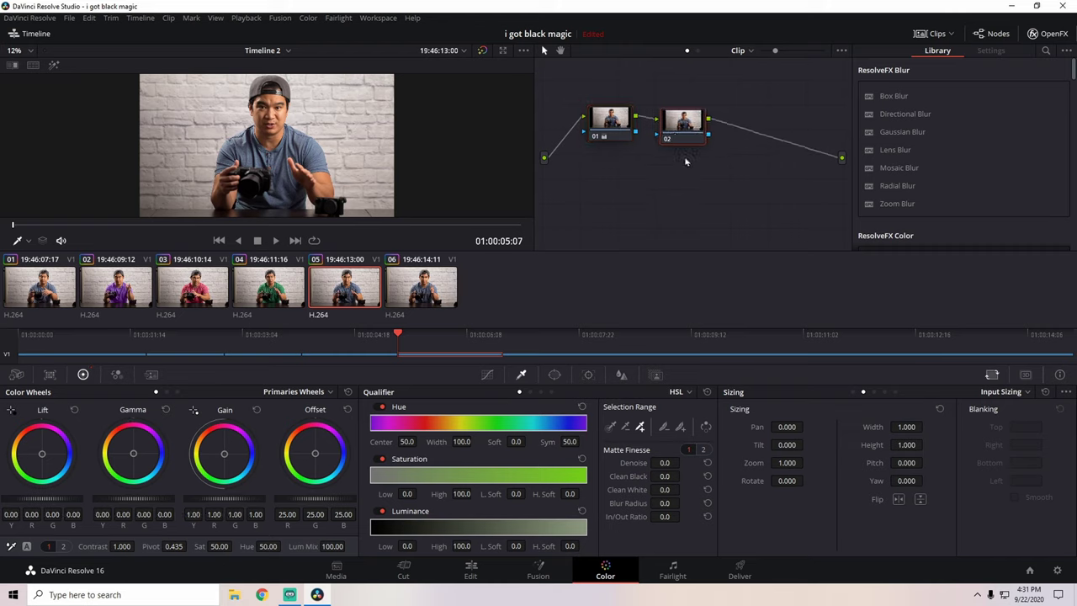
left_click_drag(687, 131, 690, 124)
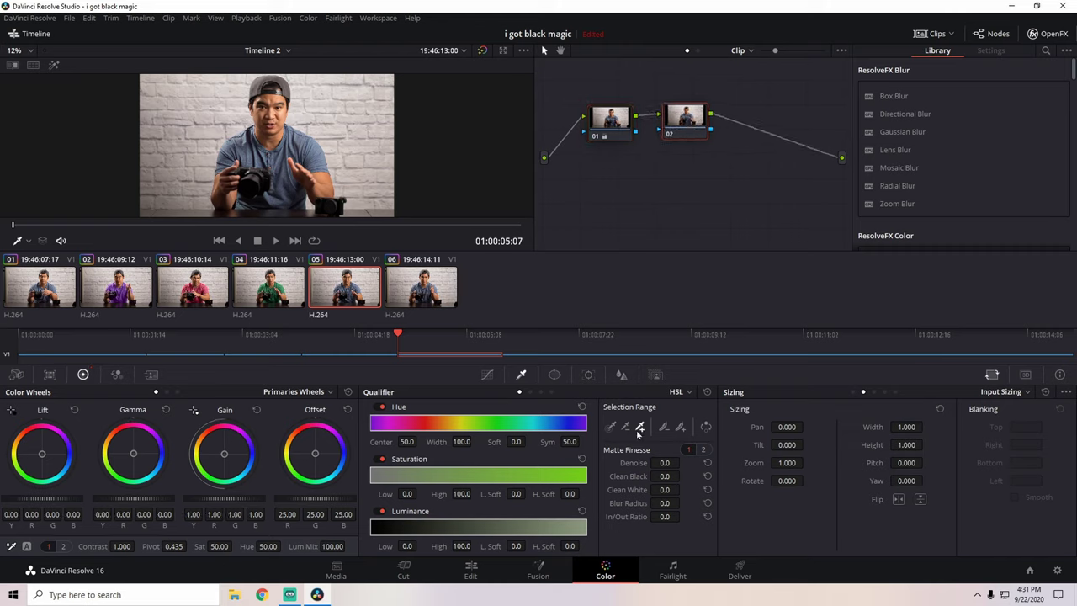
left_click(610, 426)
left_click(285, 153)
left_click(54, 64)
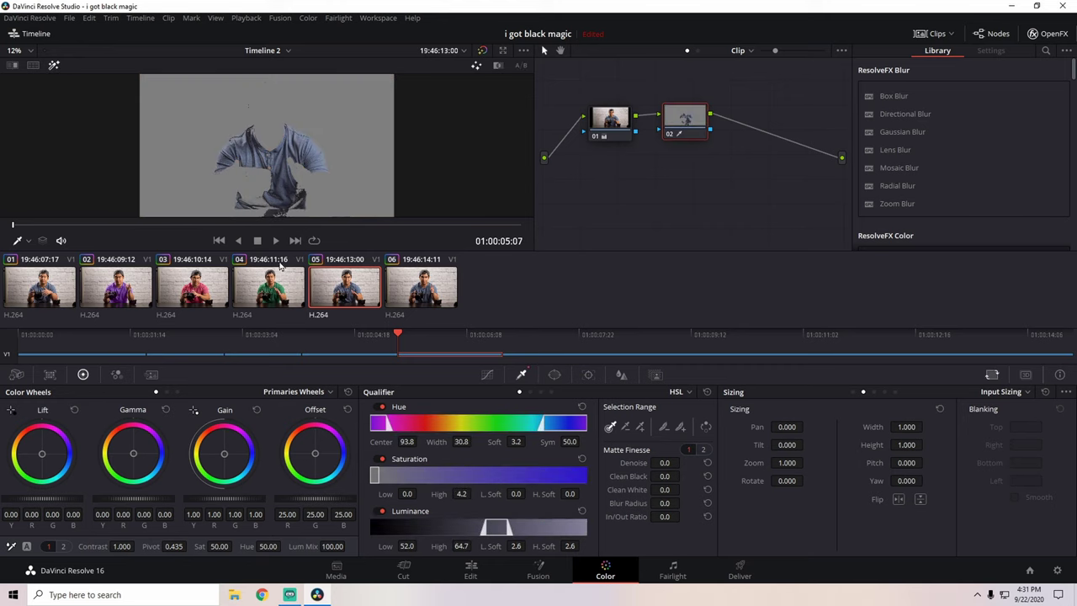
left_click(641, 426)
mouse_move(296, 131)
left_mouse_down()
mouse_move(304, 133)
mouse_move(250, 137)
left_mouse_up()
left_click(53, 65)
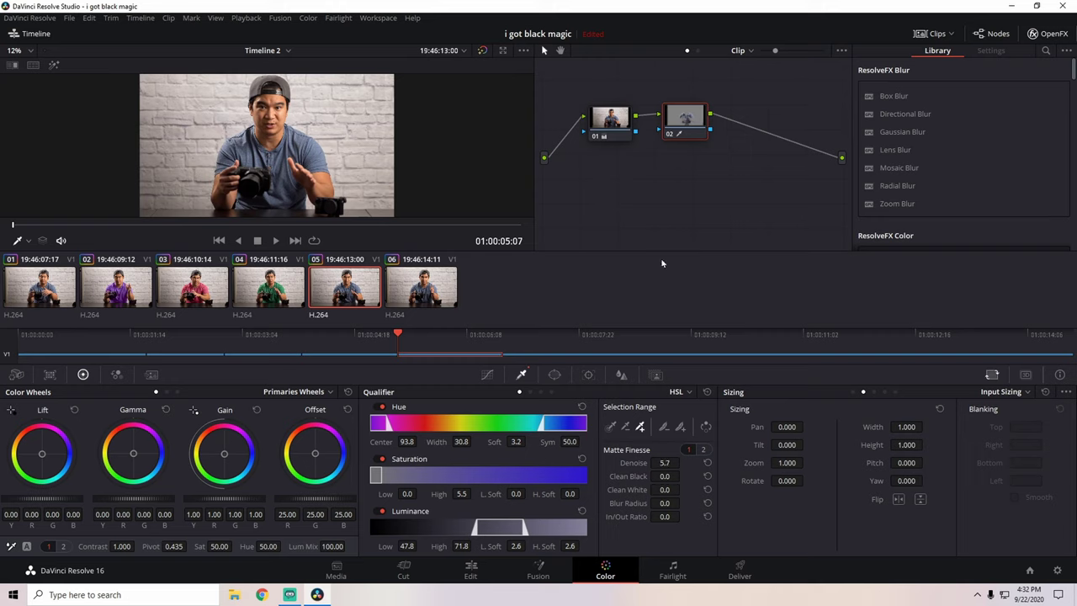
Tint clip 05's shirt toward yellow with the Gain wheel, comparing it against clips 01–04
left_click_drag(691, 122, 693, 129)
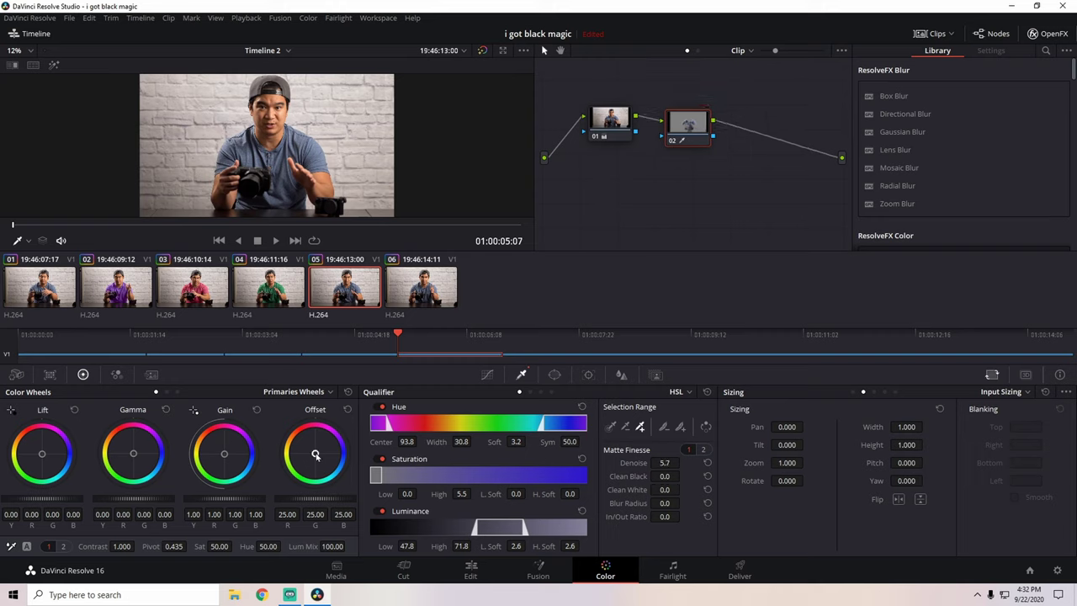
left_click_drag(225, 455, 214, 453)
key("Home")
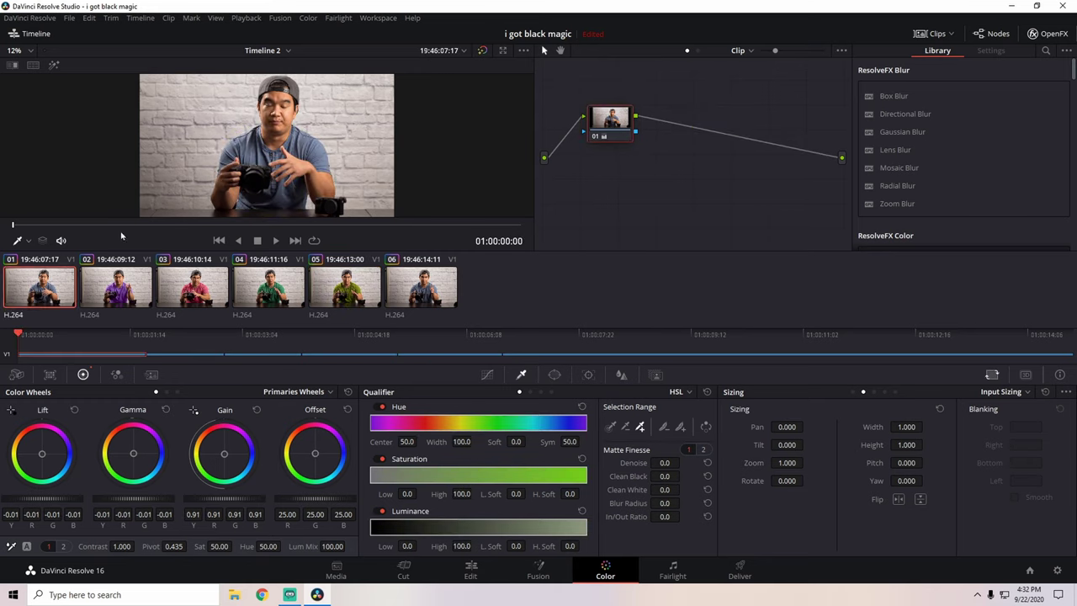
left_click(118, 292)
left_click(191, 288)
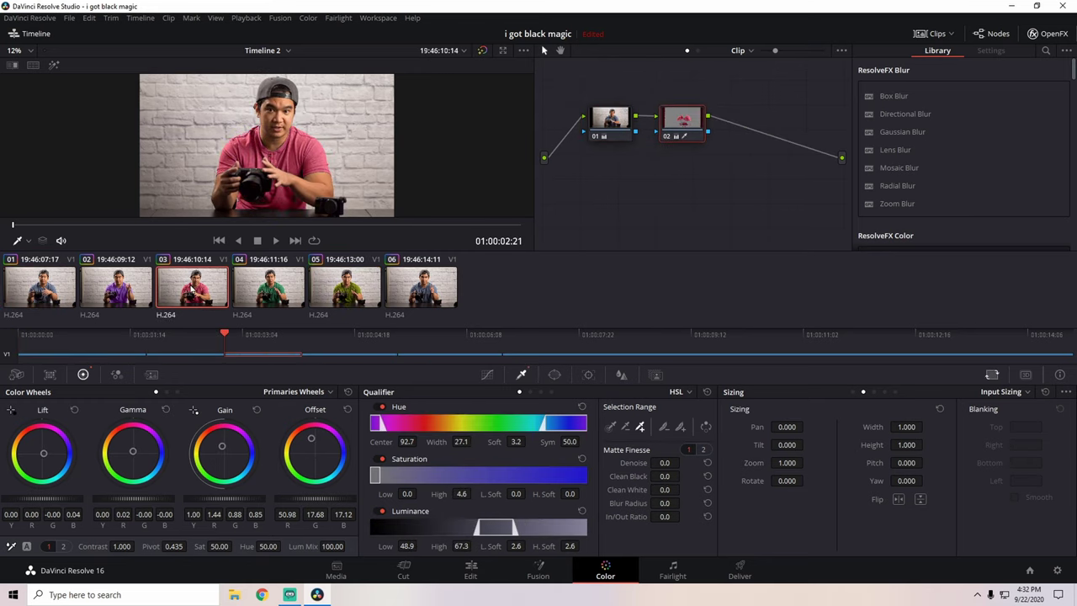
left_click(257, 292)
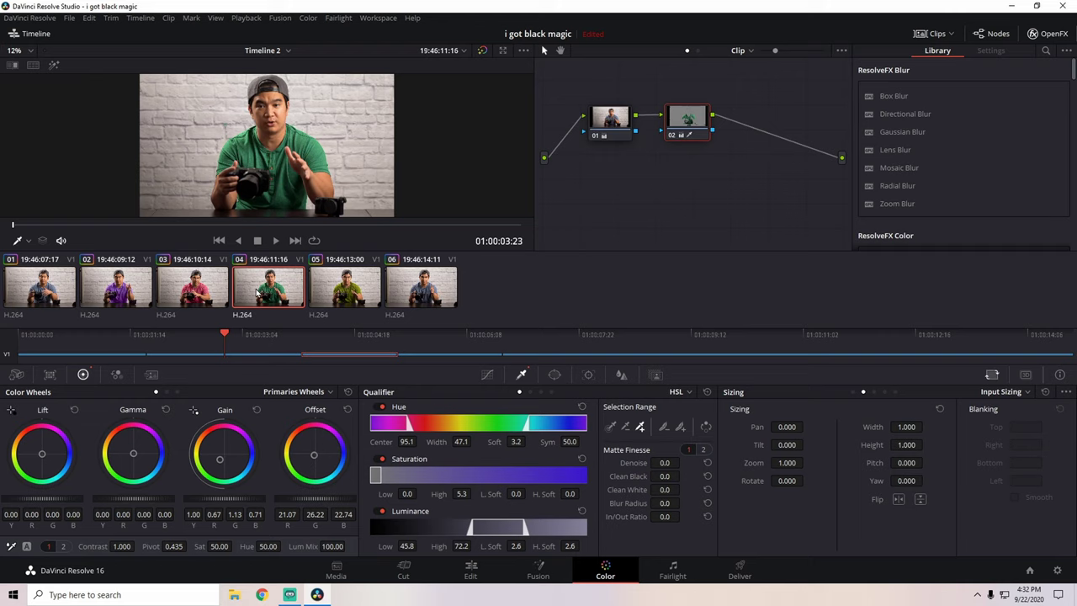
left_click(341, 293)
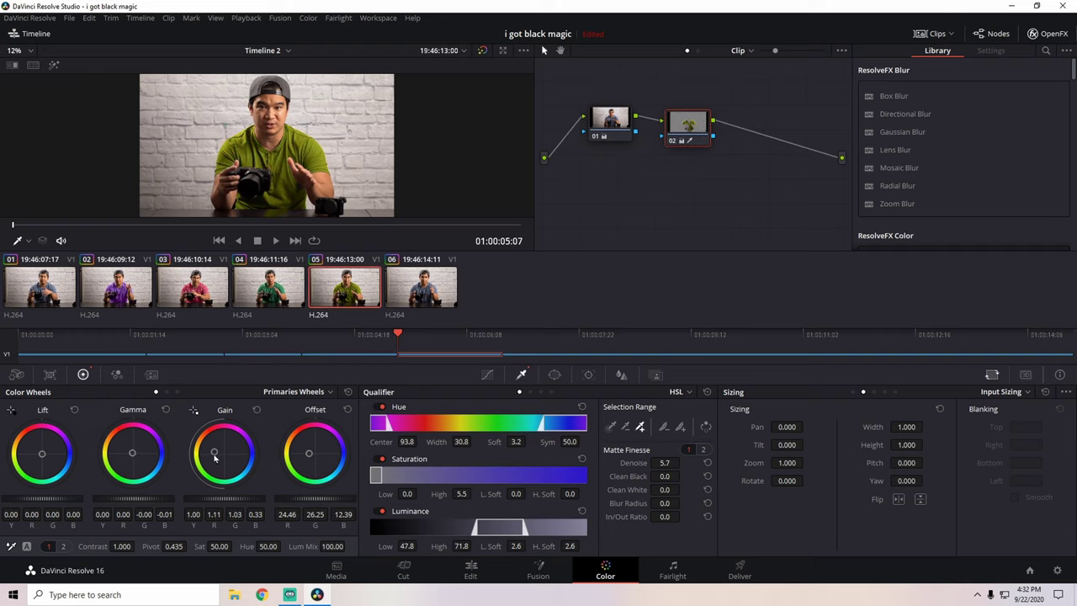
Push Offset, Gain and Lift further toward golden yellow on clip 05's shirt
left_click_drag(310, 457, 308, 454)
left_click_drag(214, 452, 215, 449)
left_click_drag(299, 470, 298, 466)
left_click_drag(43, 456, 40, 453)
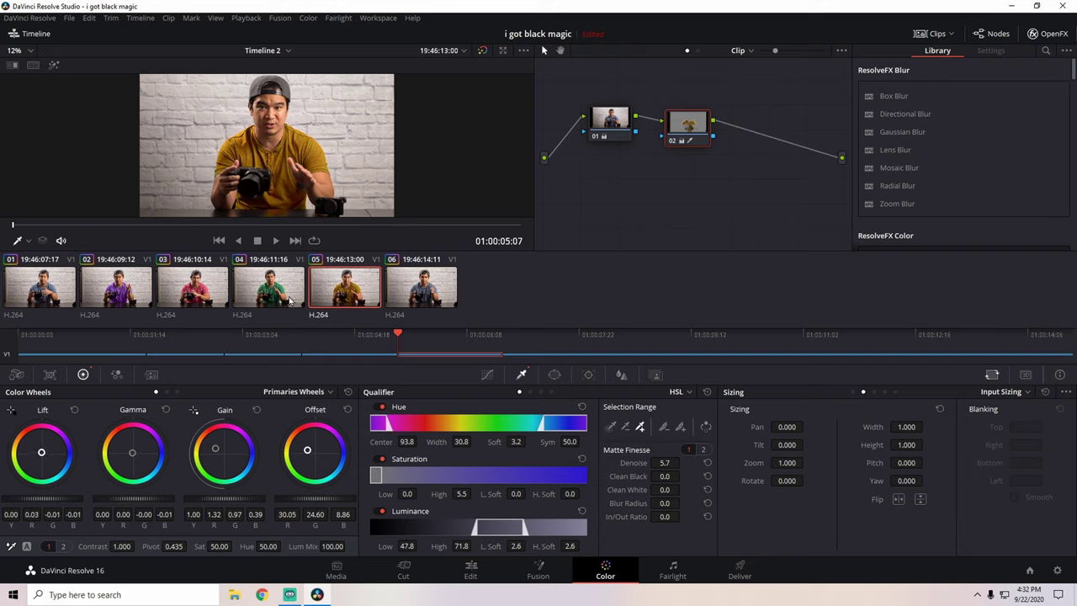
left_click(411, 294)
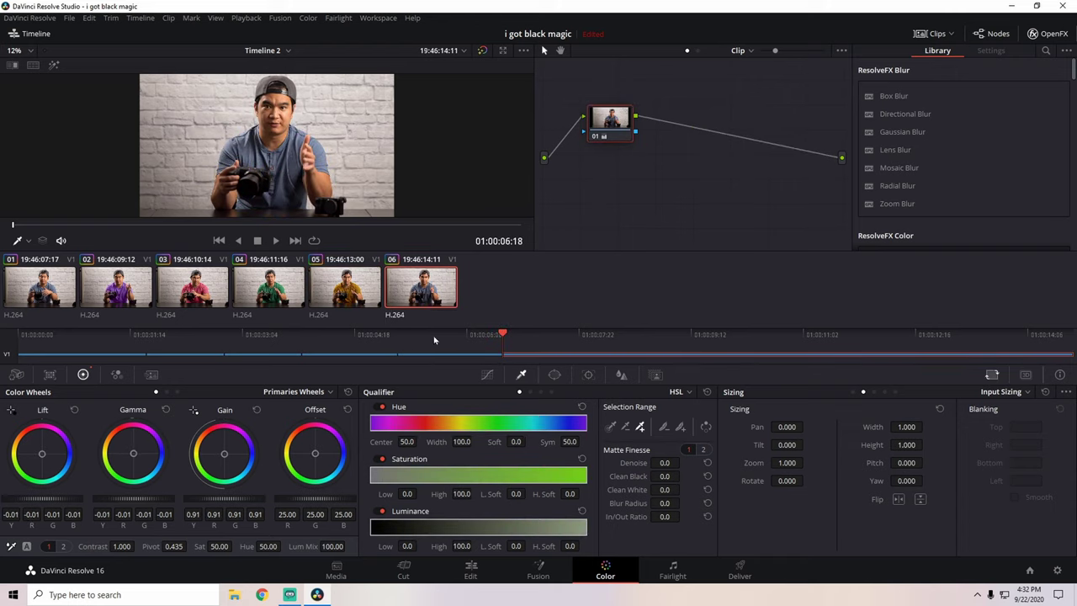
Play Timeline 2 from about one second in to review the purple, red, green and yellow clips
left_click(472, 572)
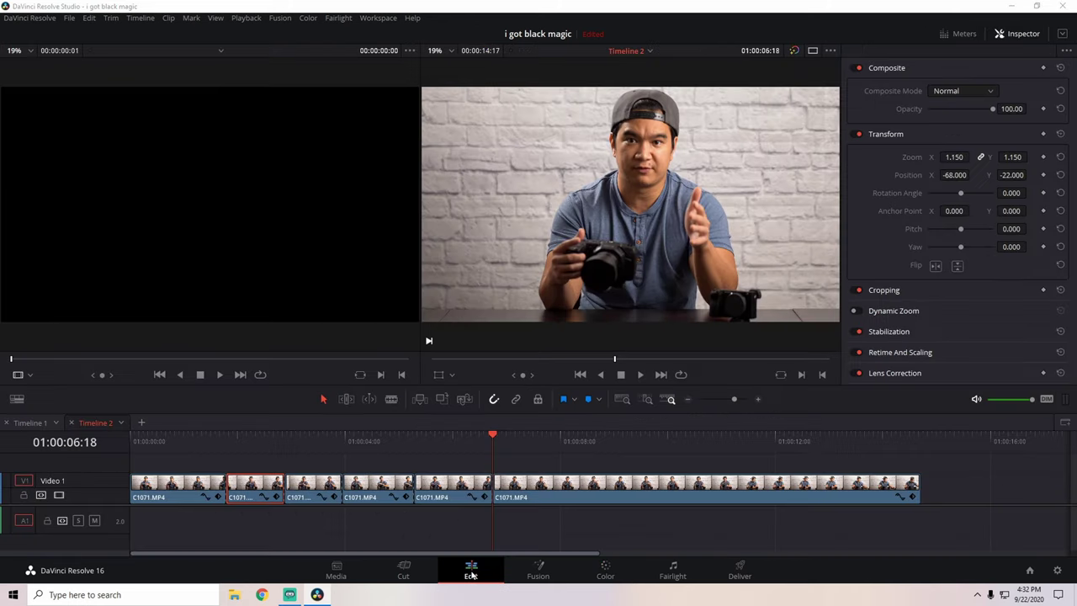
left_click(224, 445)
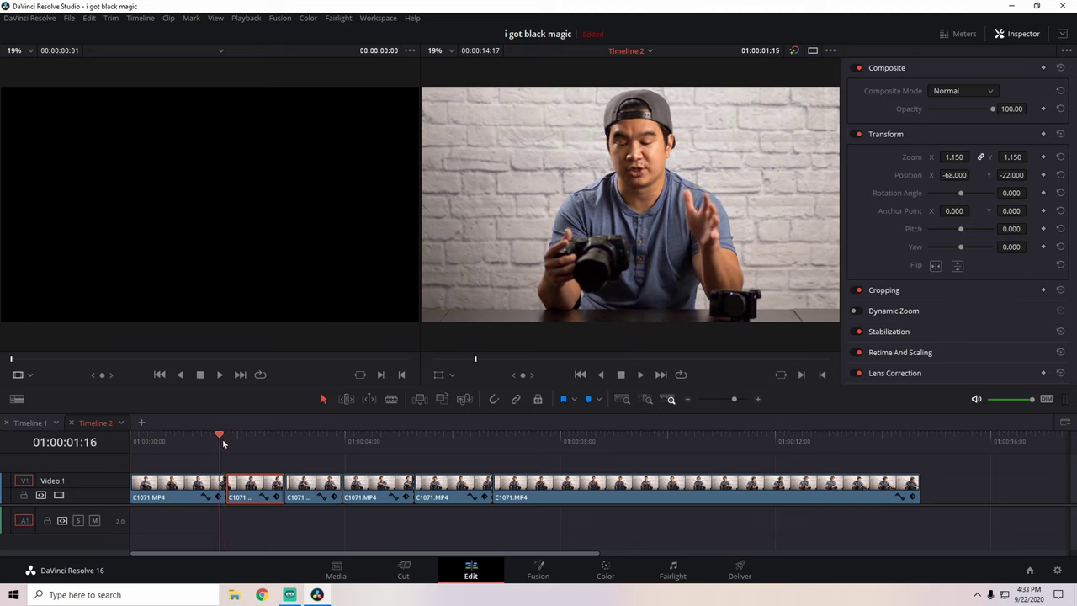
key("space")
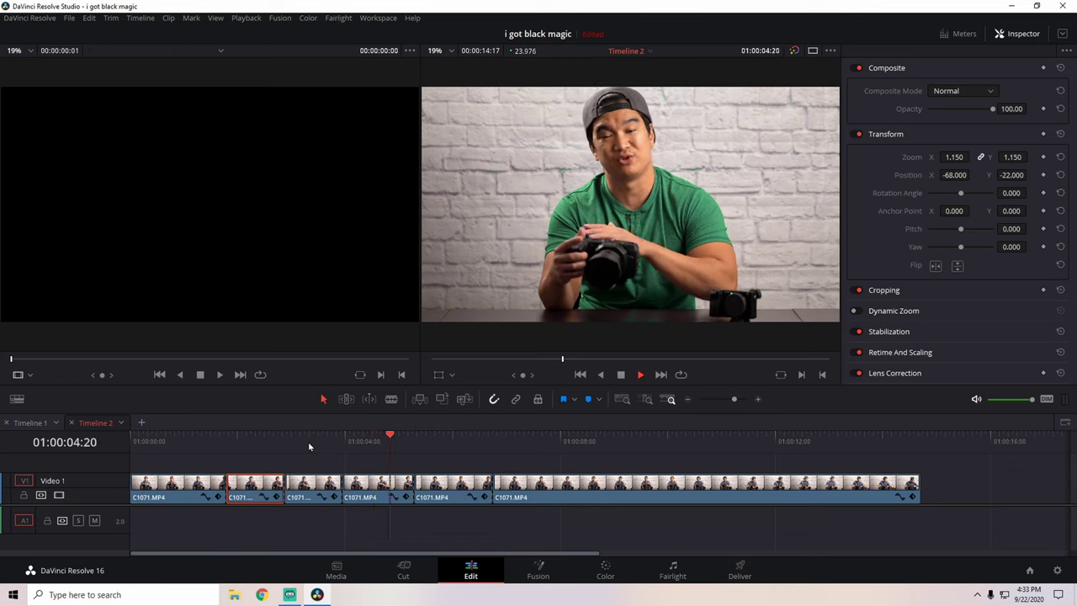
key("space")
left_click(298, 459)
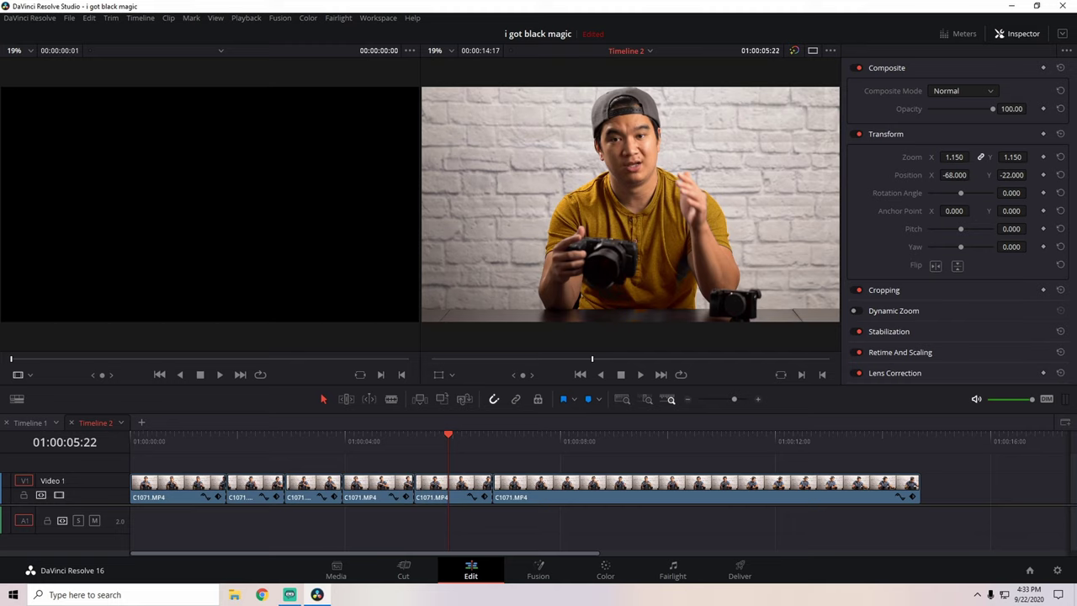
Add a 16-frame Cross Dissolve at the clip junction near 01:00:05 and inspect its settings
left_click(225, 501)
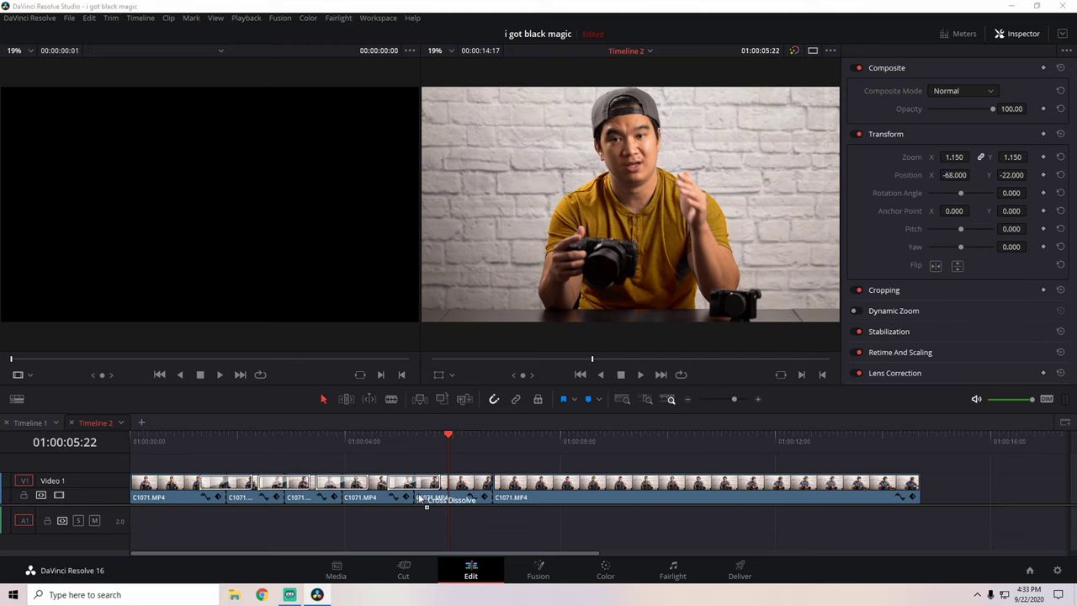
left_click_drag(4, 140, 486, 490)
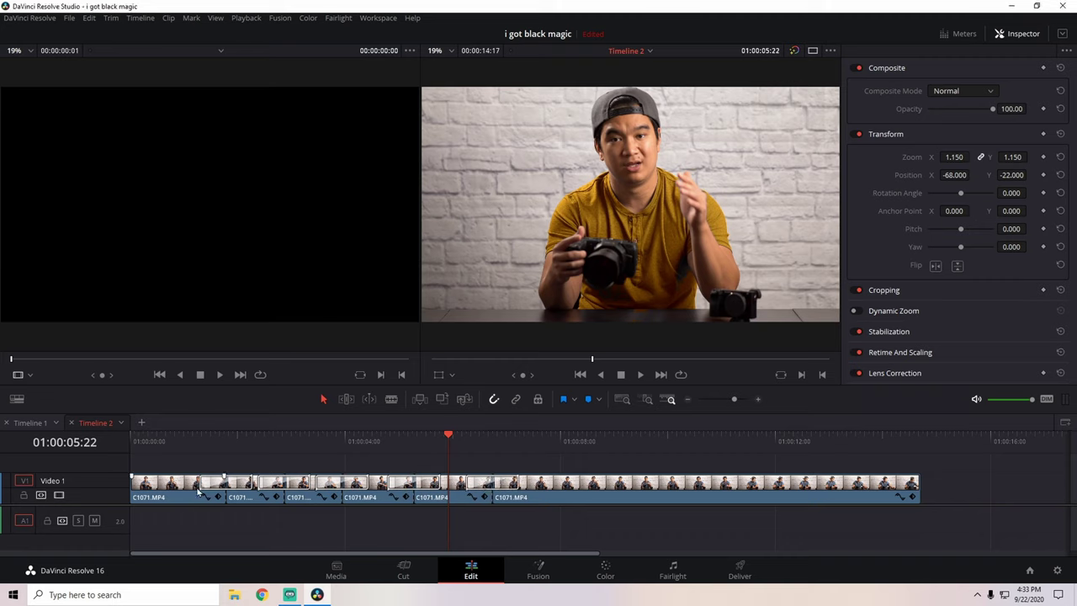
left_click(222, 485)
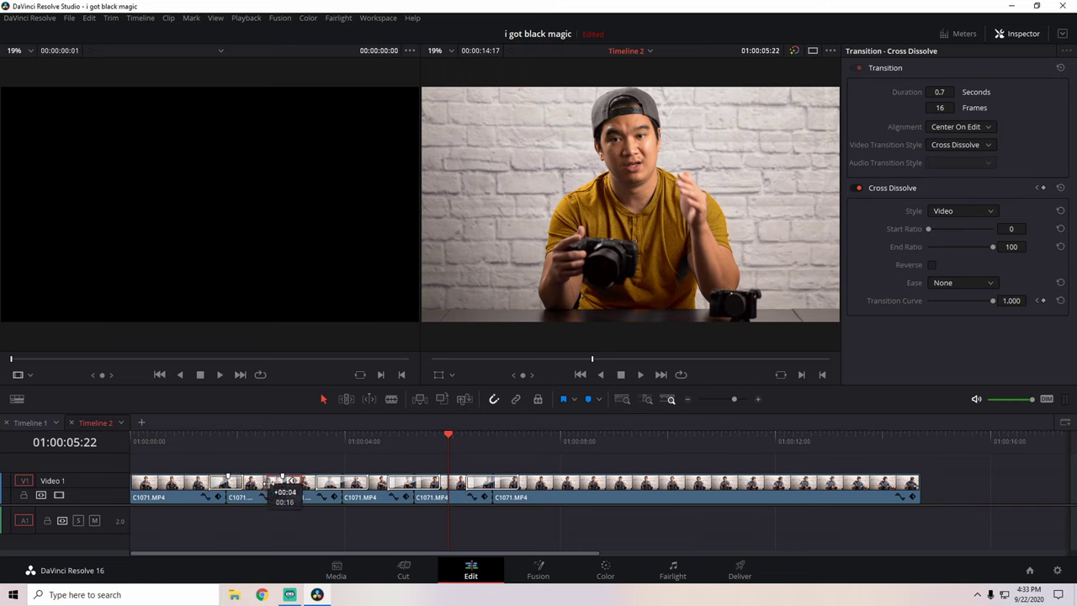
left_click(208, 444)
key("space")
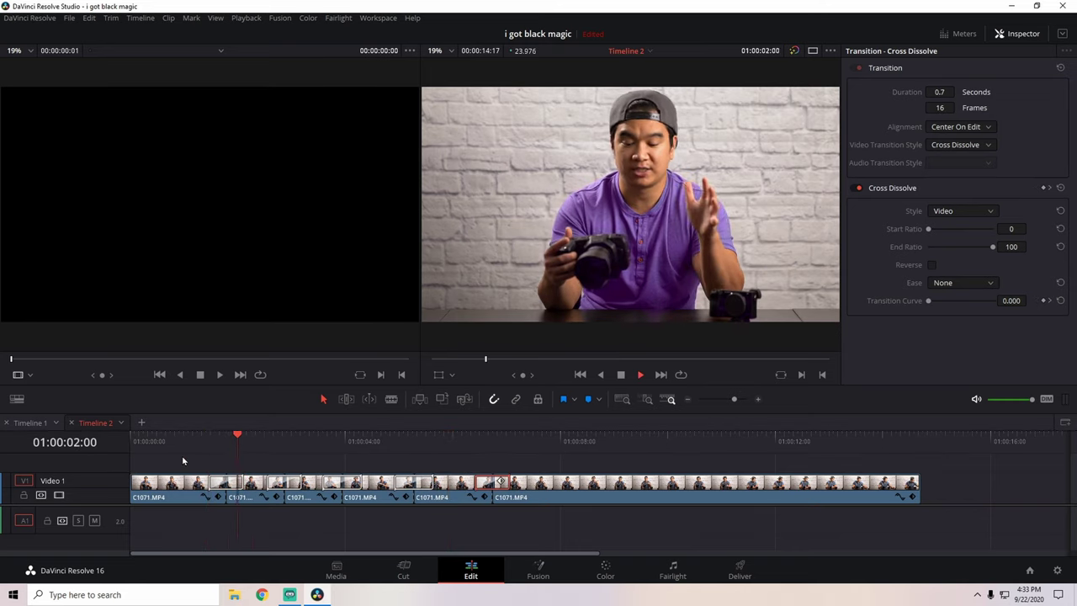